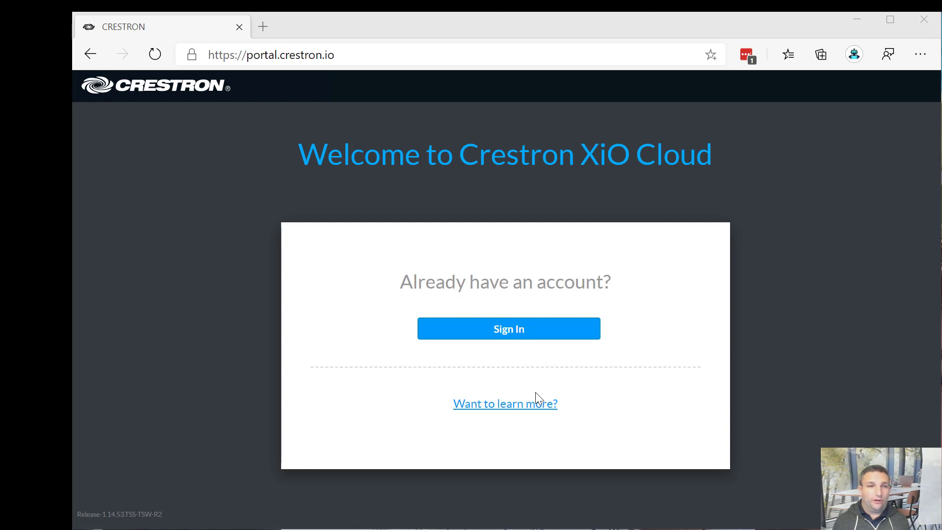
Sign in, browse the Environment groups, and open the home office group's device status page
click(513, 335)
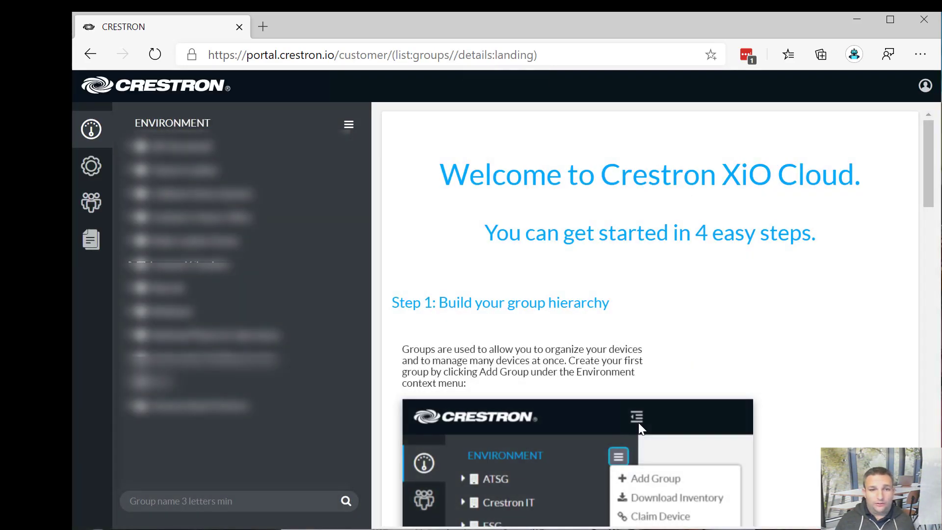
scroll(634, 317, down, 1)
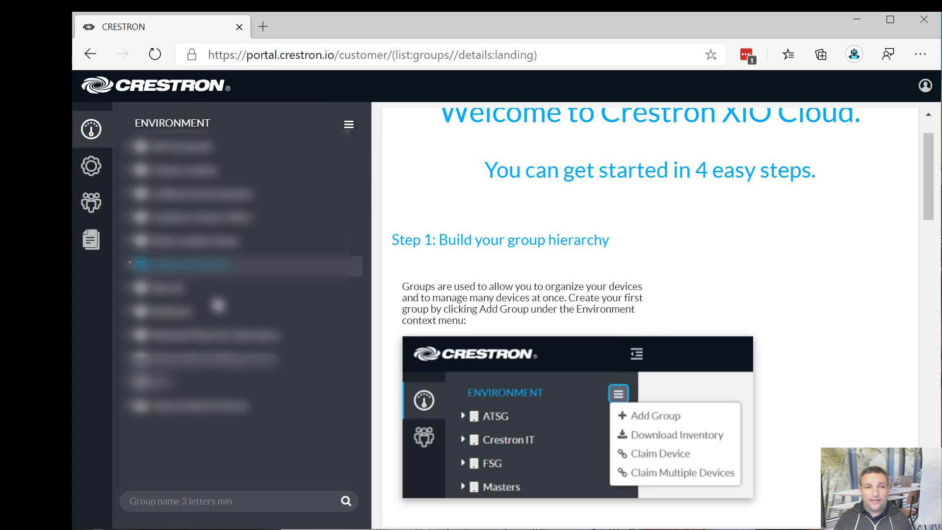
click(263, 404)
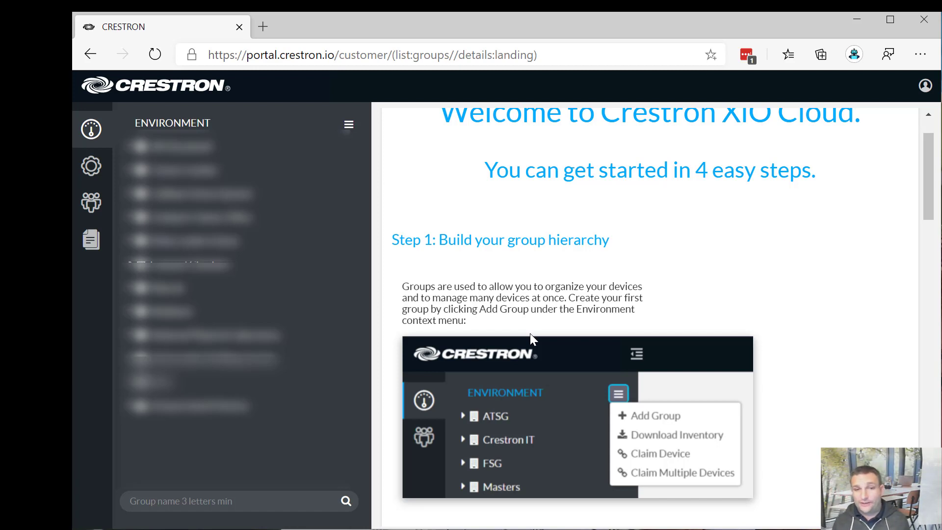
scroll(555, 328, down, 3)
scroll(557, 328, down, 2)
scroll(557, 329, down, 1)
scroll(597, 333, down, 2)
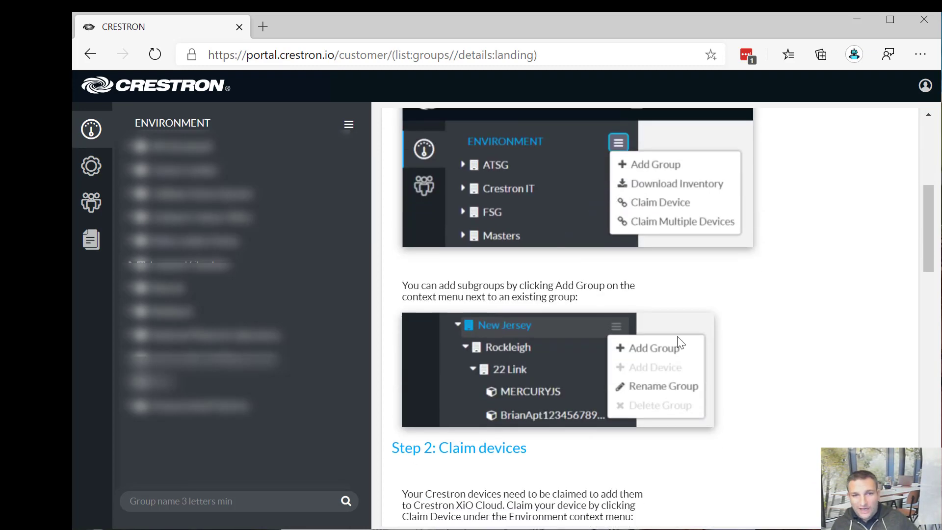
scroll(681, 343, down, 3)
scroll(680, 343, down, 2)
scroll(698, 340, down, 3)
scroll(730, 354, down, 2)
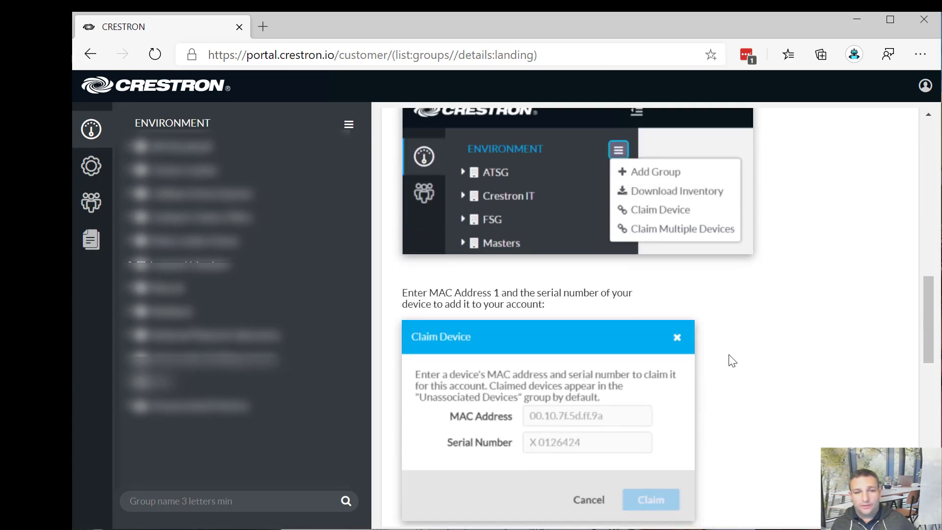
scroll(566, 431, down, 1)
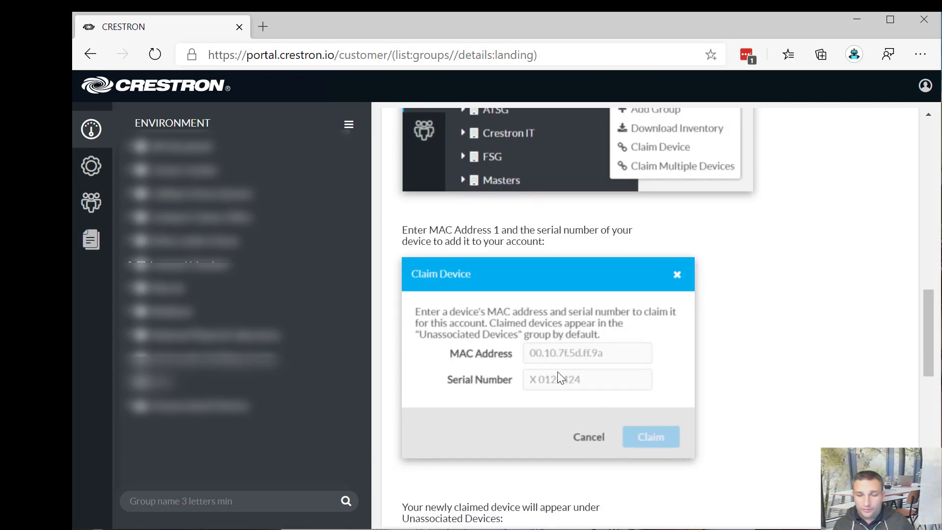
scroll(558, 372, down, 2)
scroll(554, 372, down, 2)
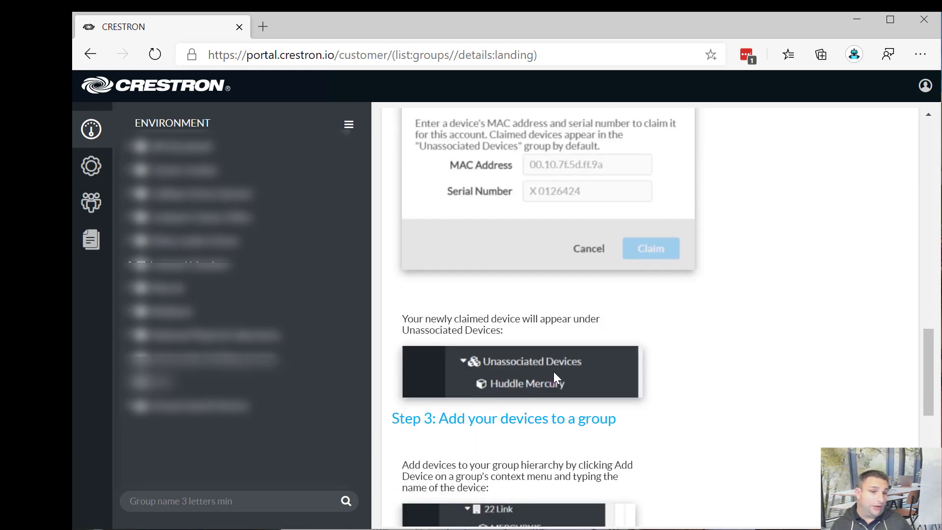
scroll(544, 373, down, 1)
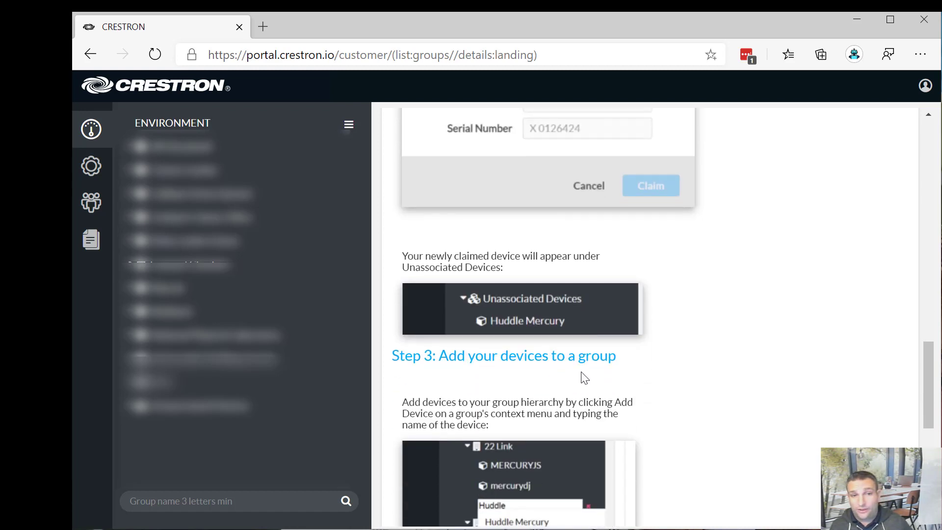
scroll(681, 380, down, 2)
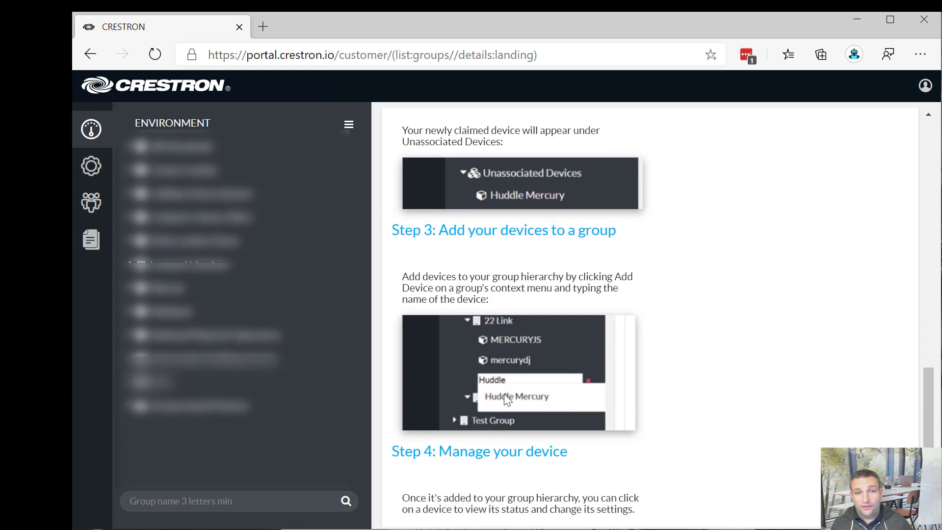
scroll(527, 383, down, 1)
scroll(539, 354, down, 1)
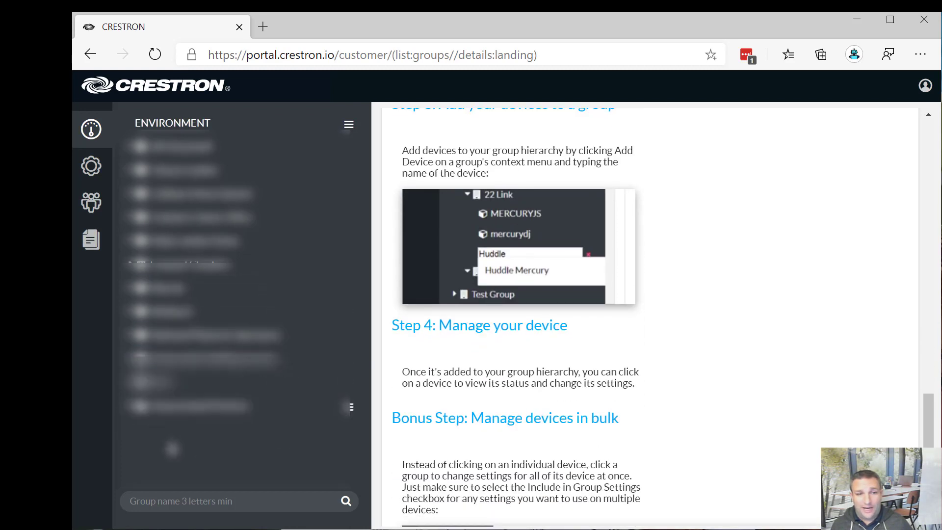
click(242, 312)
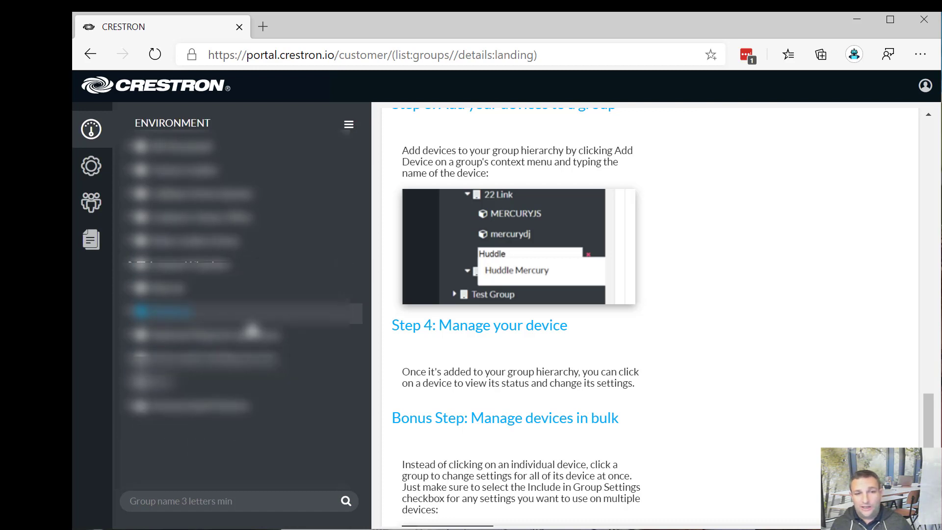
scroll(577, 354, down, 1)
scroll(578, 350, down, 1)
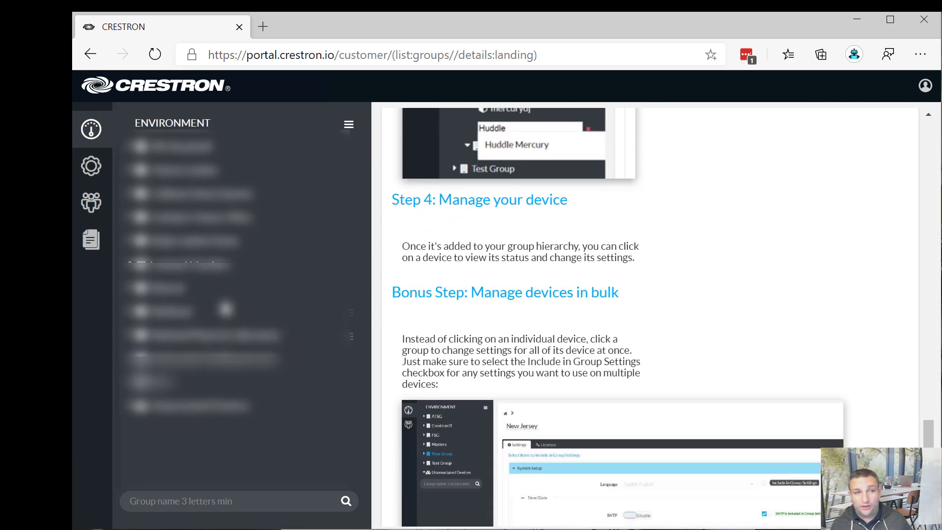
click(228, 219)
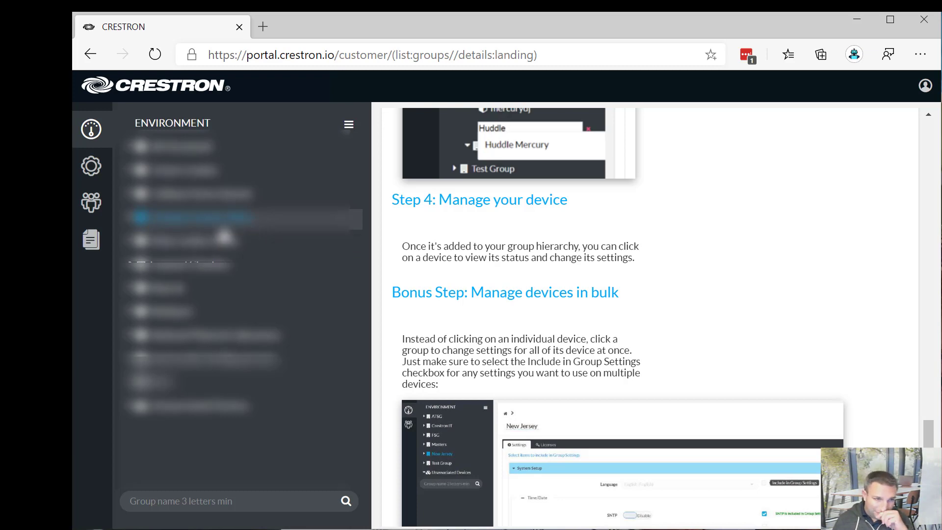
click(190, 219)
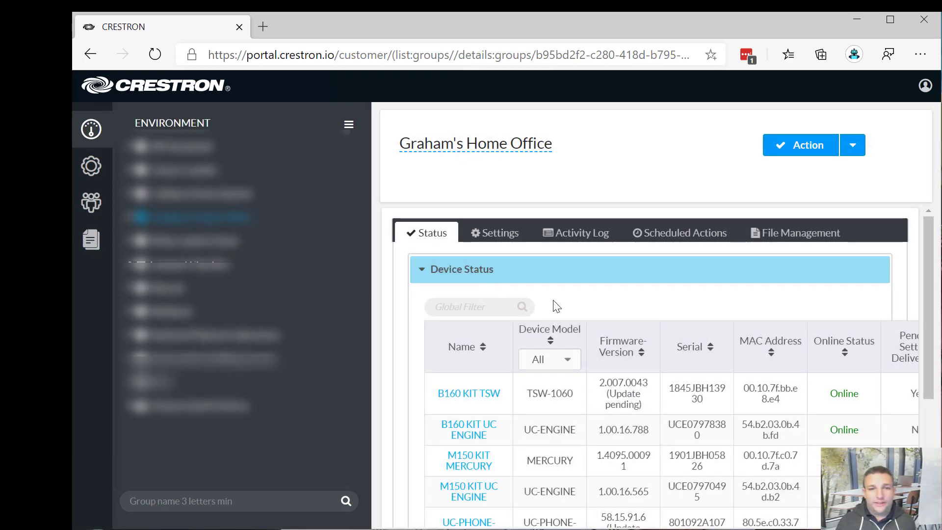
scroll(490, 457, down, 1)
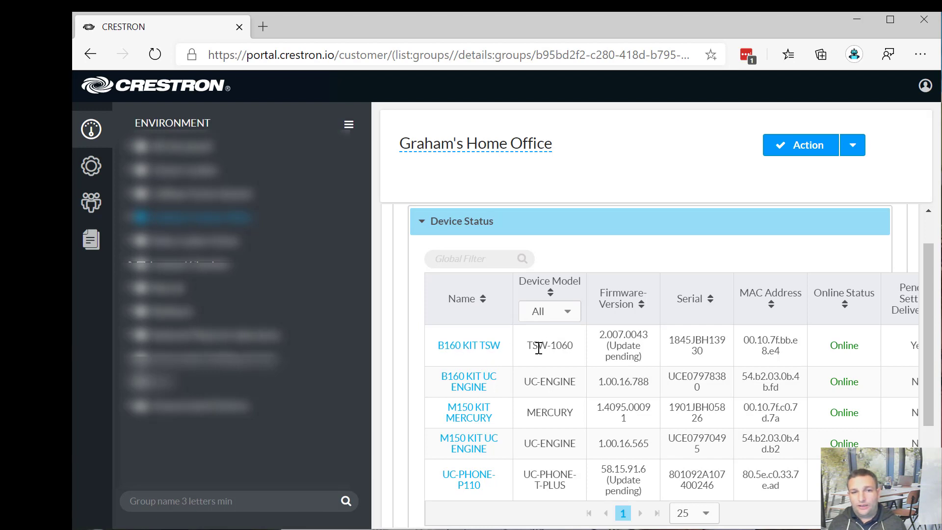
Highlight the TSW-1060 and UC-ENGINE model names in the Device Status table
drag(533, 346, 564, 350)
click(565, 348)
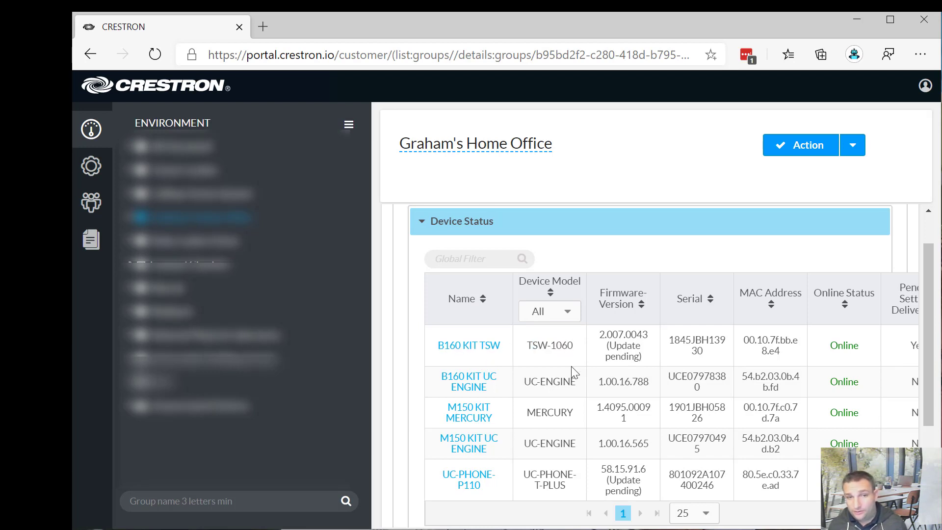
drag(544, 380, 567, 380)
click(559, 377)
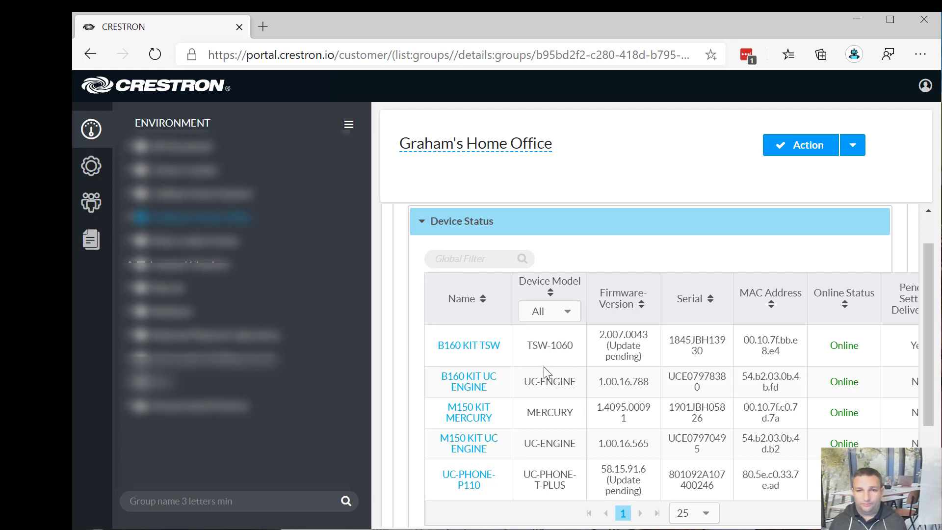
Open the B160 KIT TSW details, expand its Network status, and go to Settings
click(485, 346)
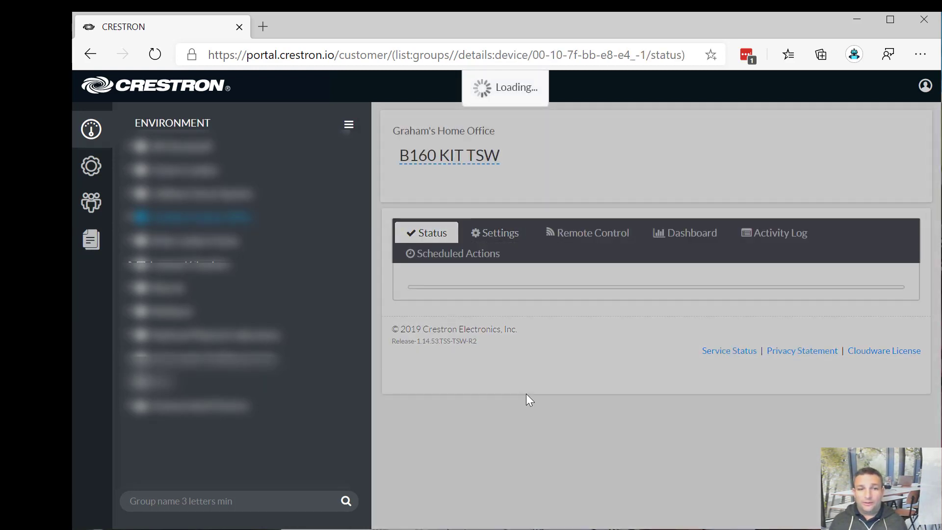
scroll(545, 334, down, 1)
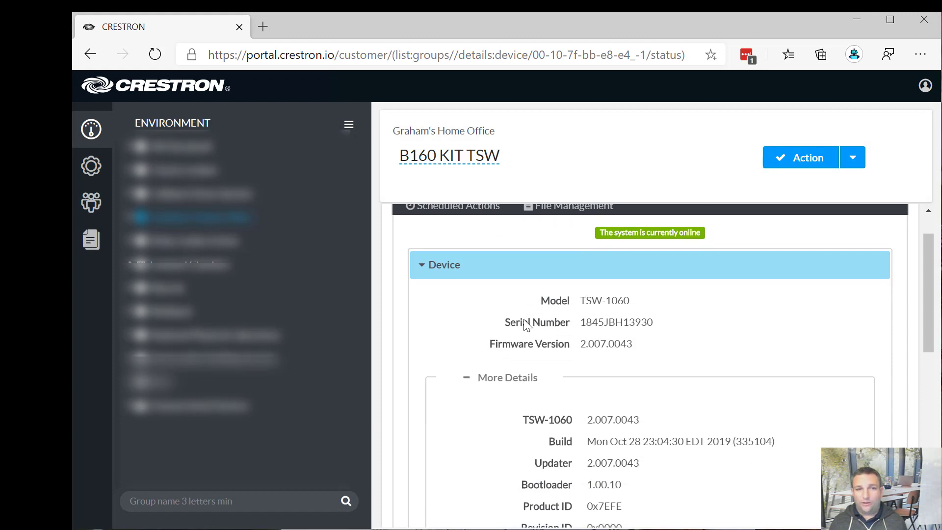
scroll(530, 327, down, 3)
scroll(530, 327, down, 3)
scroll(526, 324, down, 2)
scroll(528, 325, down, 1)
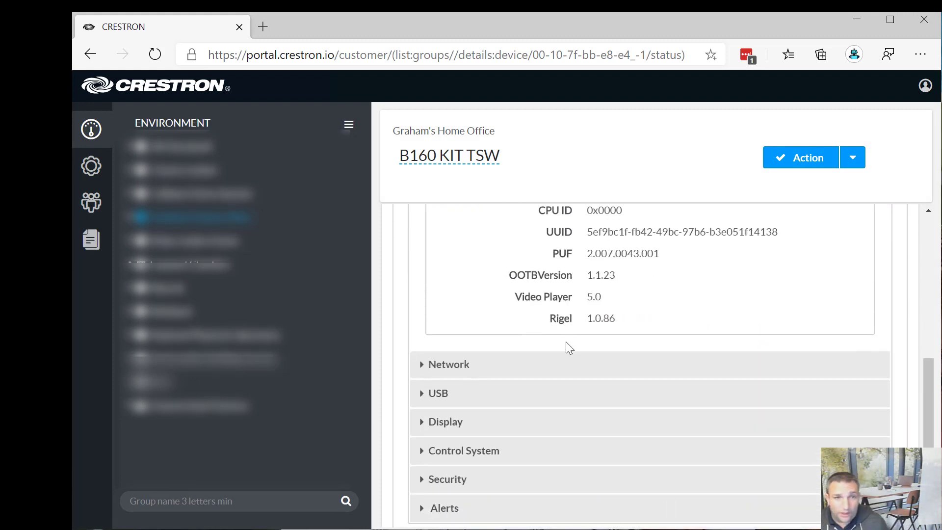
scroll(582, 339, down, 1)
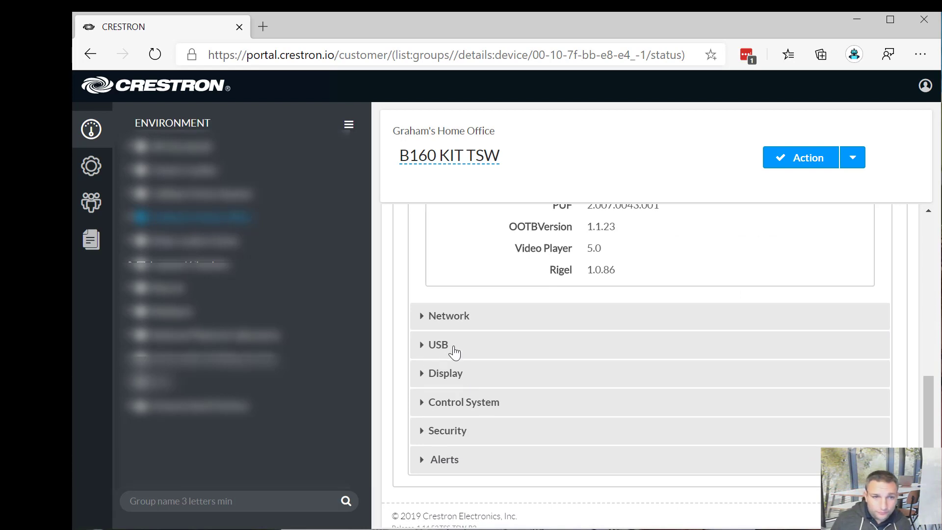
click(484, 317)
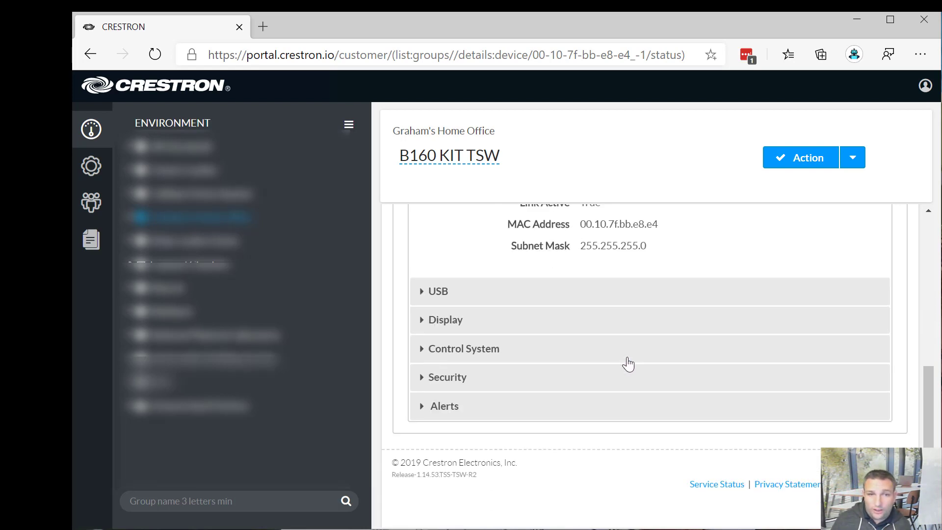
scroll(618, 355, up, 5)
click(495, 232)
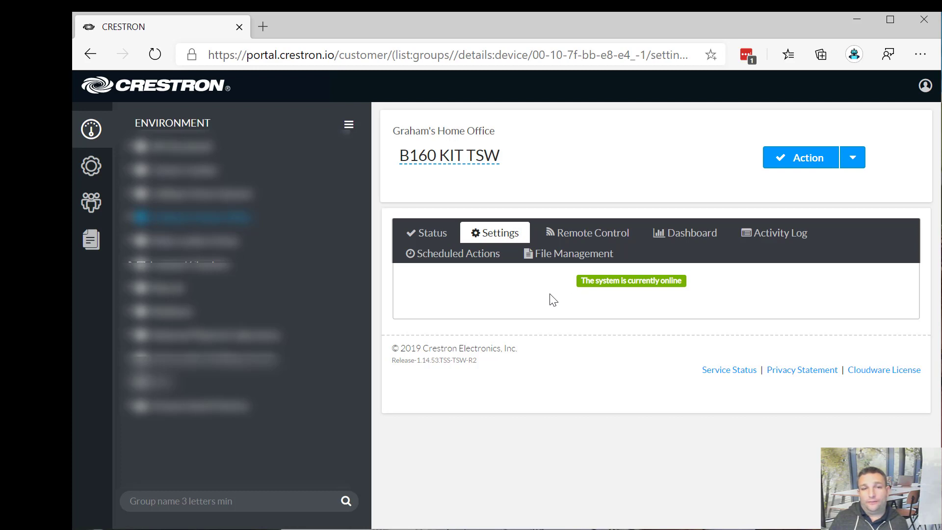
scroll(585, 296, down, 2)
scroll(586, 296, down, 3)
scroll(596, 303, down, 2)
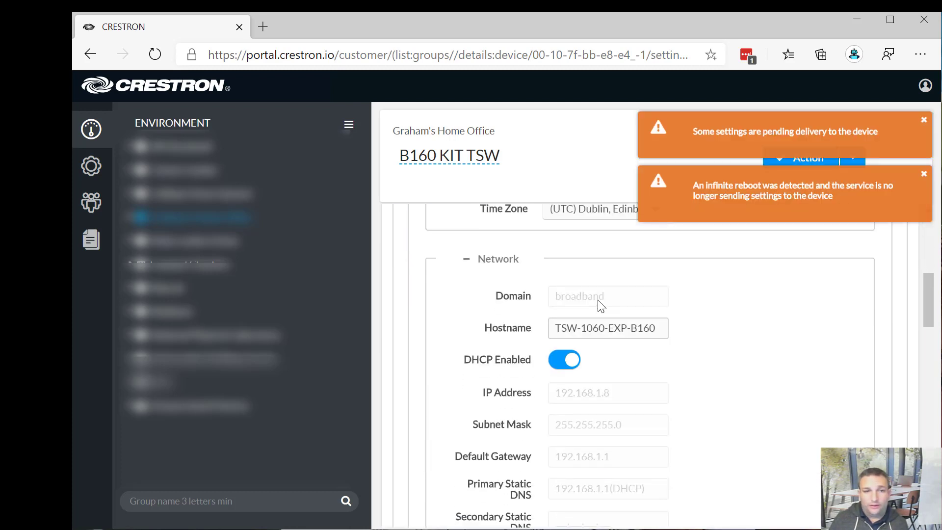
scroll(600, 303, down, 3)
scroll(600, 306, down, 2)
scroll(598, 306, down, 2)
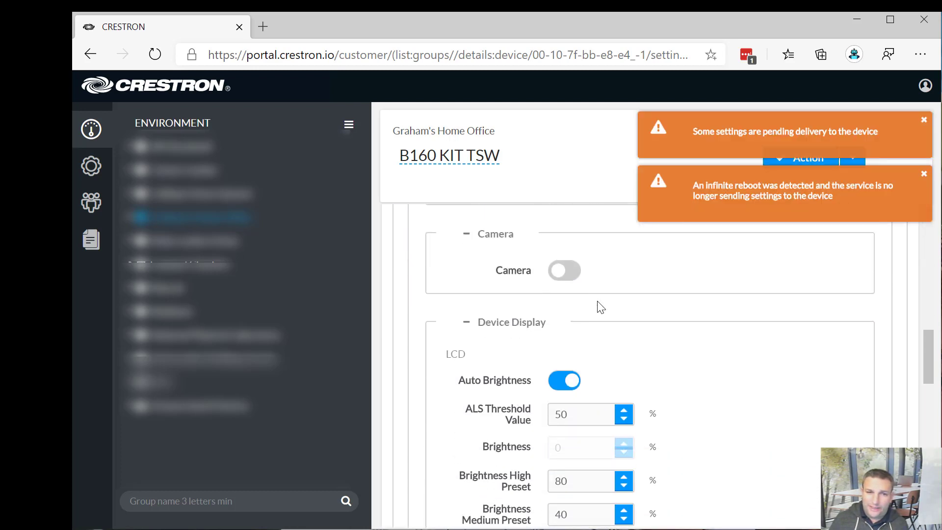
scroll(604, 308, down, 1)
scroll(615, 304, down, 3)
scroll(615, 309, down, 3)
scroll(617, 317, down, 5)
scroll(617, 317, down, 5)
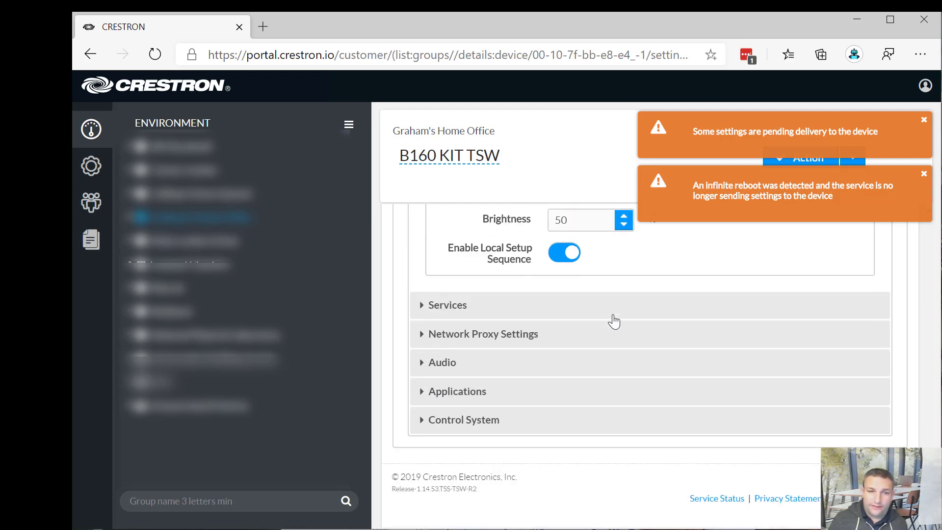
Expand Applications and browse the Application Mode list, leaving it on Teams Video
click(515, 390)
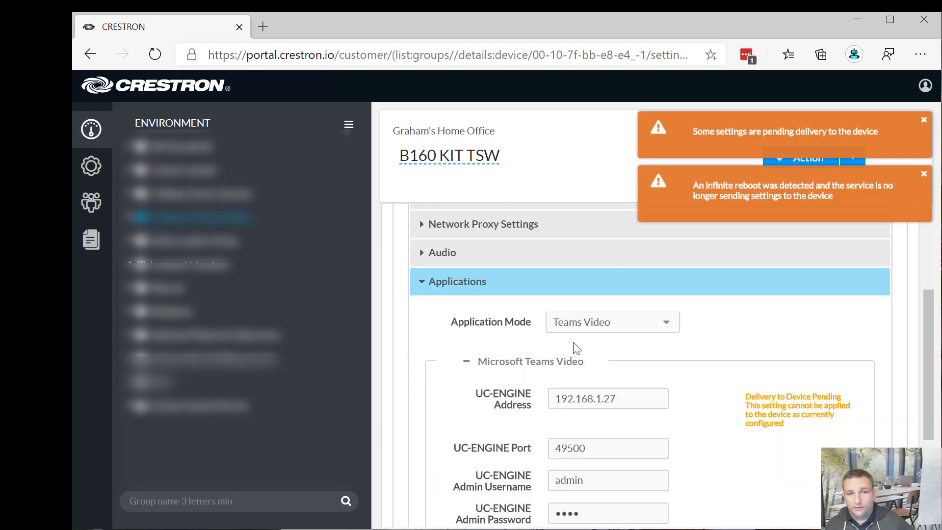
click(596, 322)
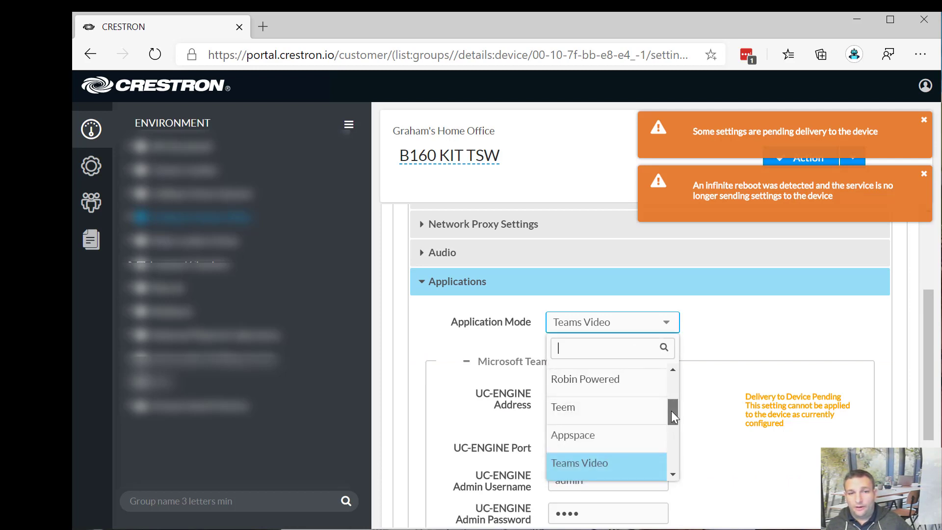
mouse_move(669, 420)
mouse_down()
mouse_move(670, 372)
mouse_move(687, 464)
mouse_up()
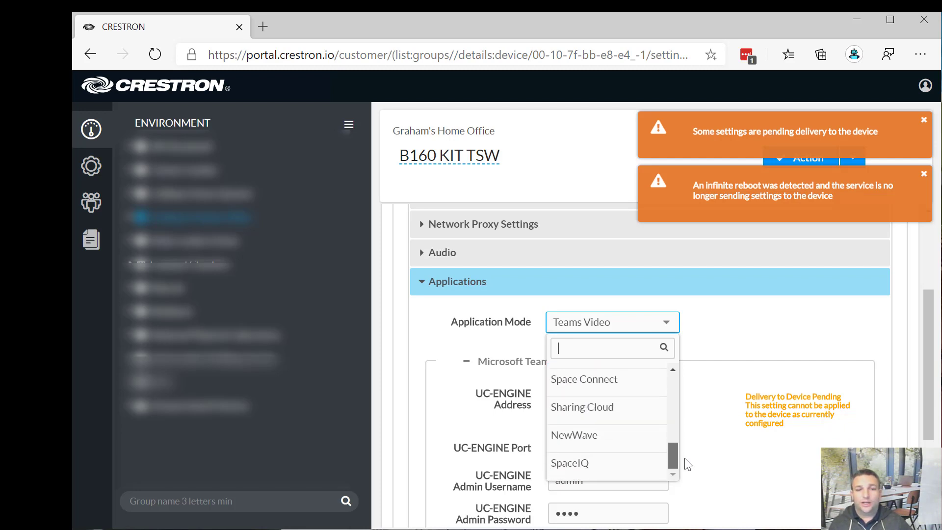
scroll(638, 413, up, 5)
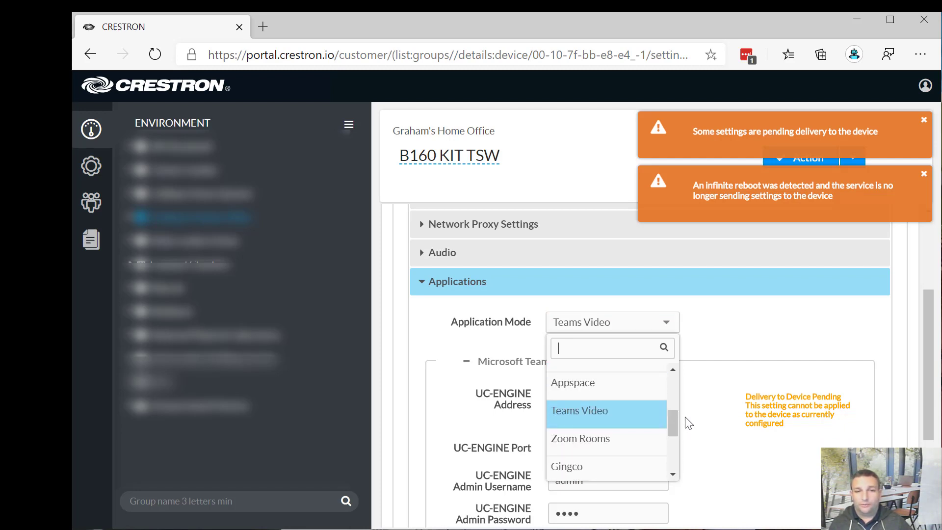
click(729, 327)
scroll(684, 306, up, 3)
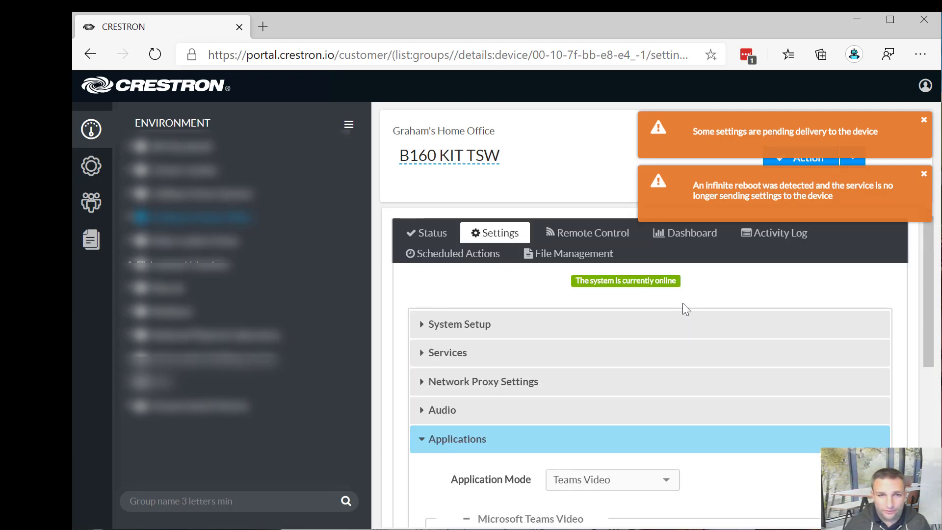
Dismiss the password-saving prompt and take remote control of the B160 KIT TSW panel
click(608, 240)
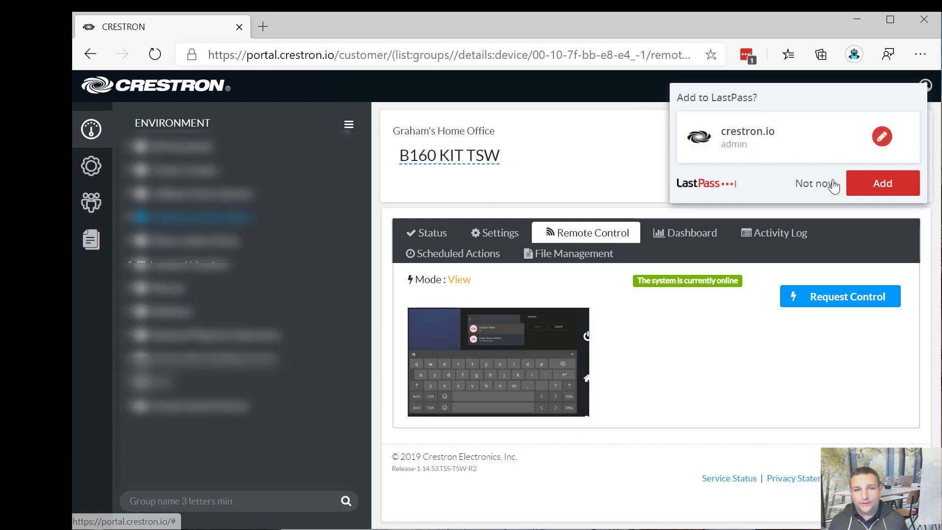
click(816, 184)
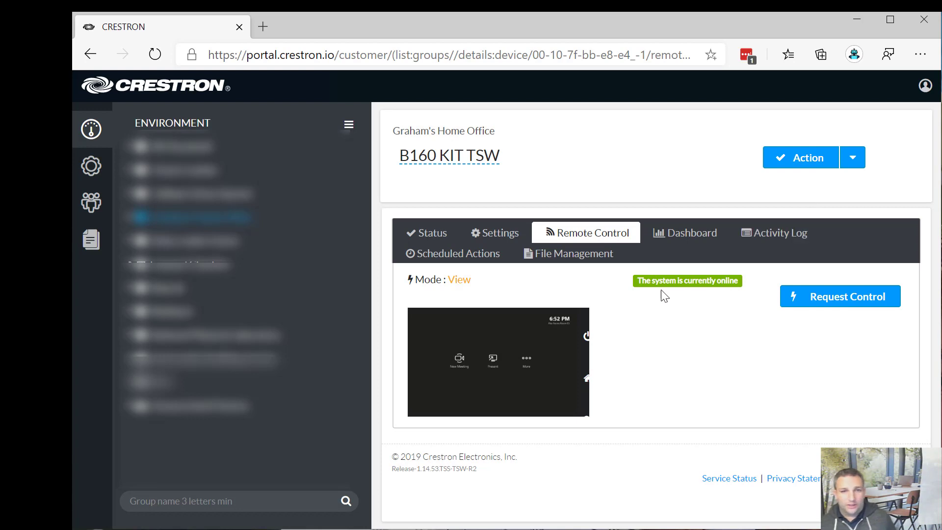
click(795, 297)
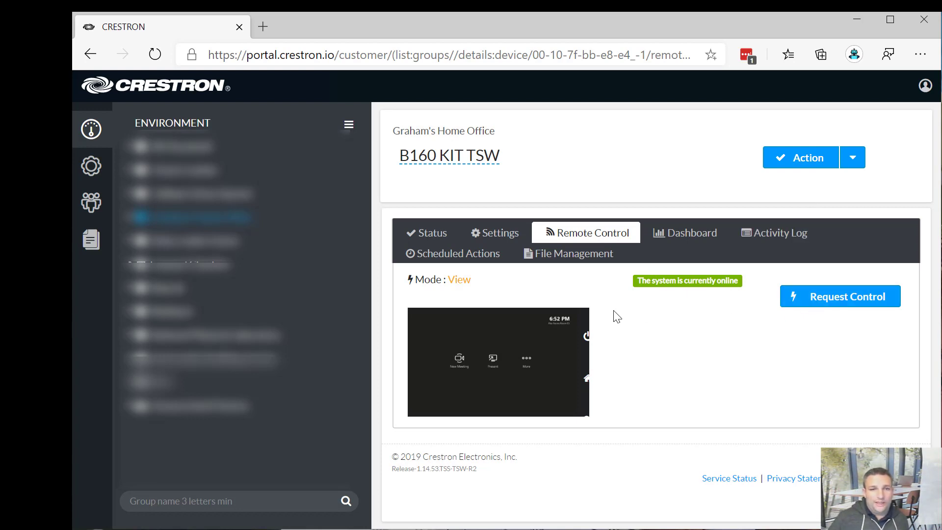
click(830, 301)
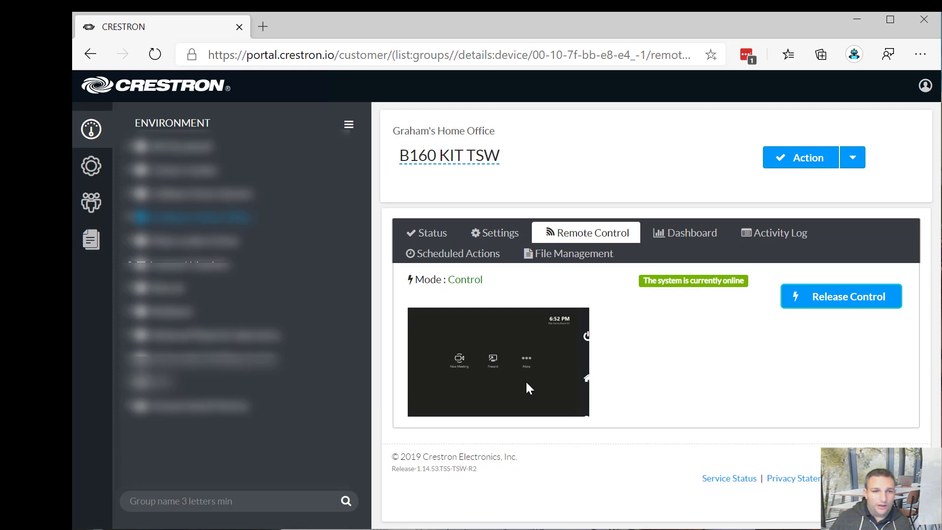
scroll(526, 380, down, 1)
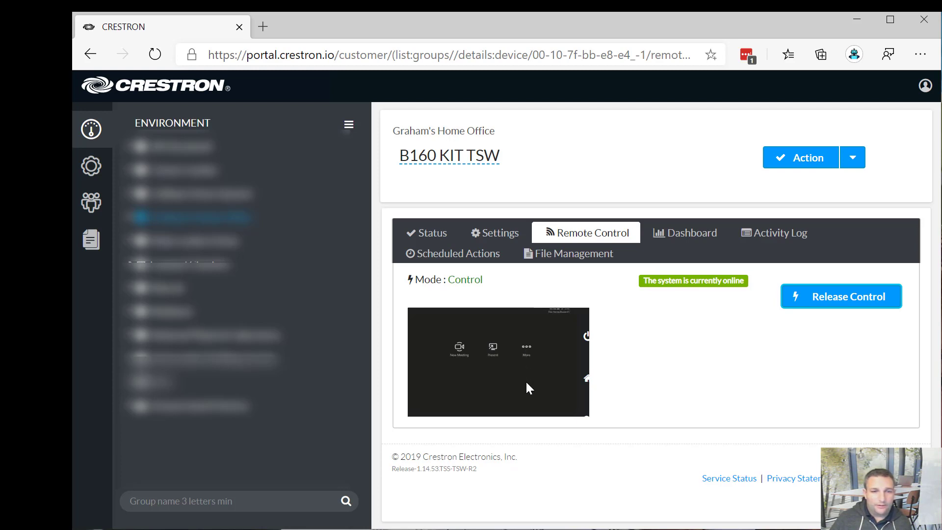
Tap More and New Meeting on the panel preview, then view the Room Usage dashboard
click(540, 346)
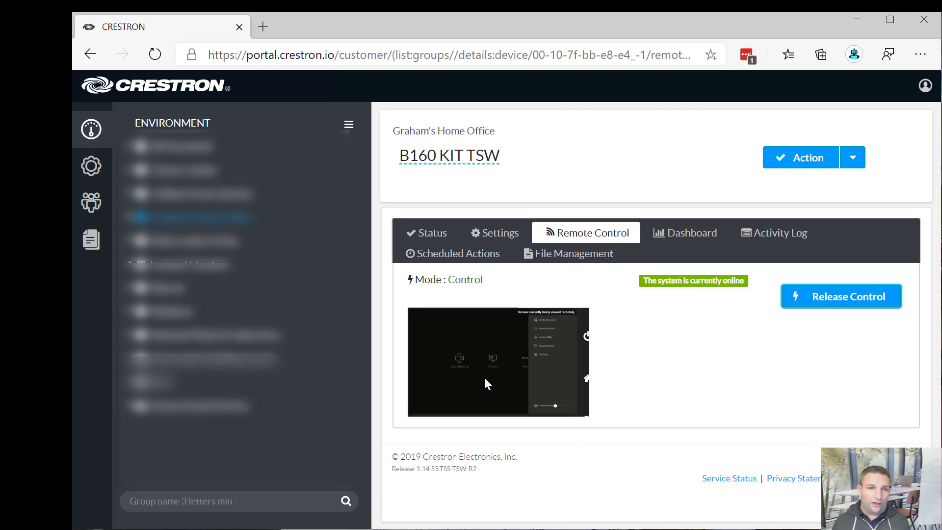
click(468, 337)
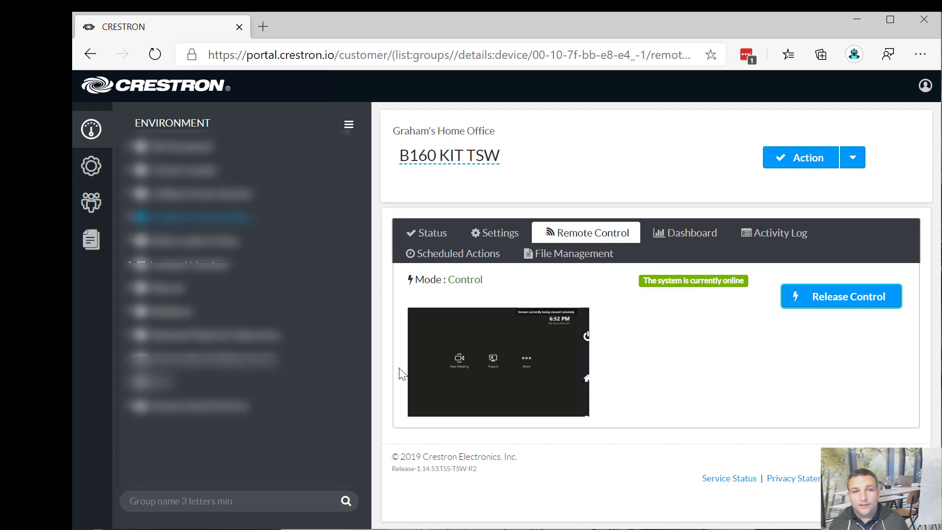
click(452, 386)
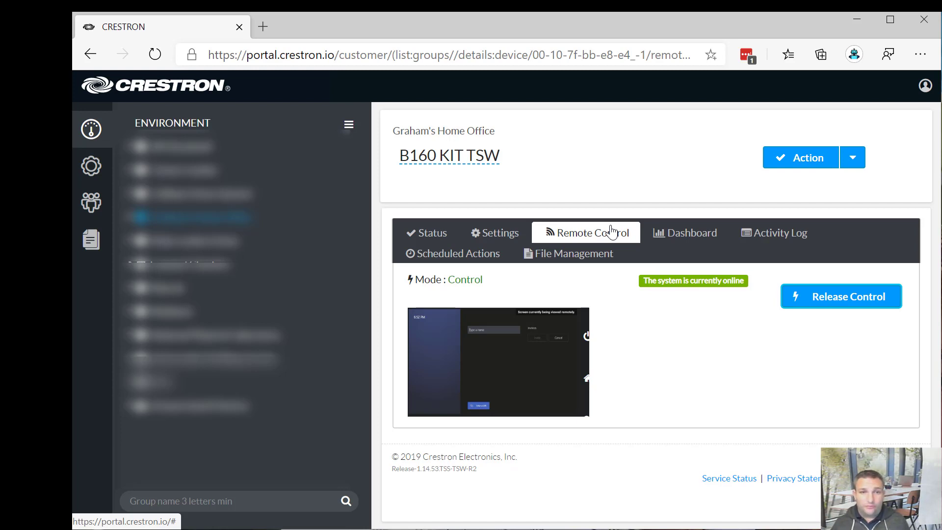
click(684, 233)
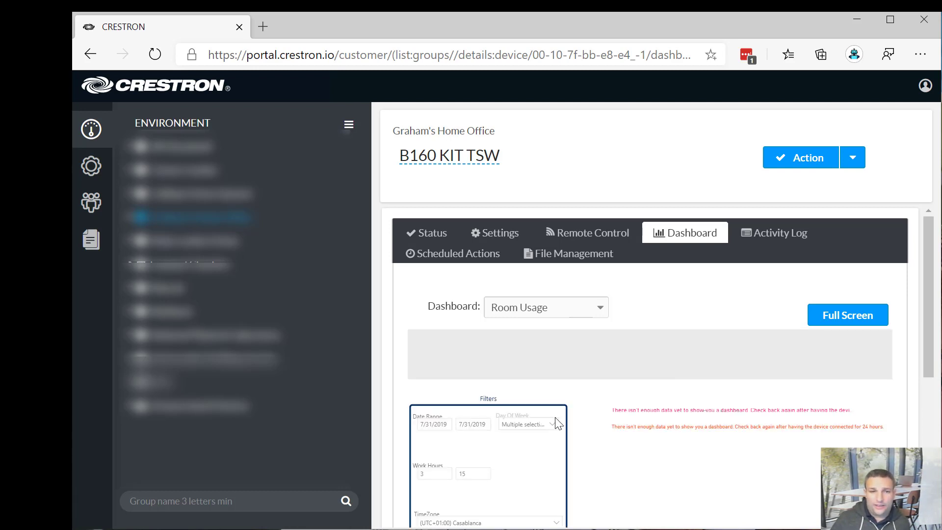
Set the Room Usage end date to December 6, 2019
click(472, 424)
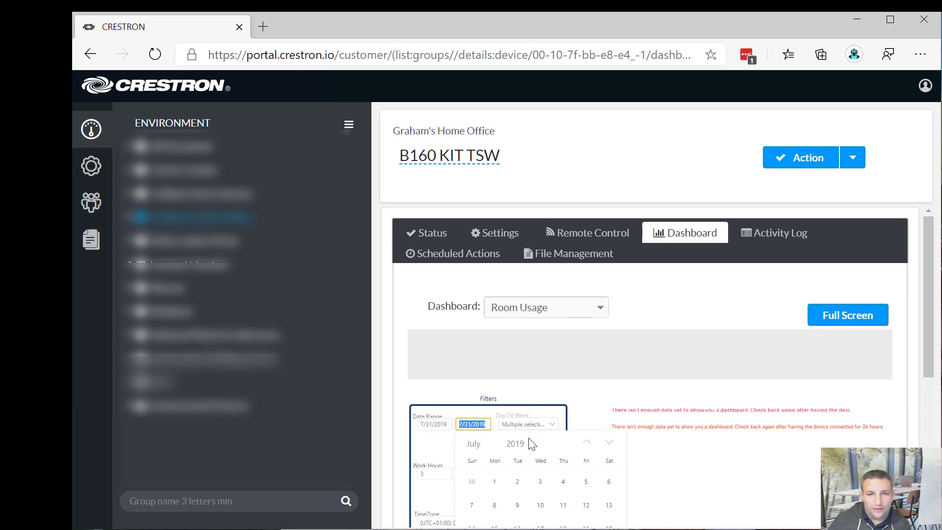
click(608, 444)
double_click(608, 445)
click(608, 445)
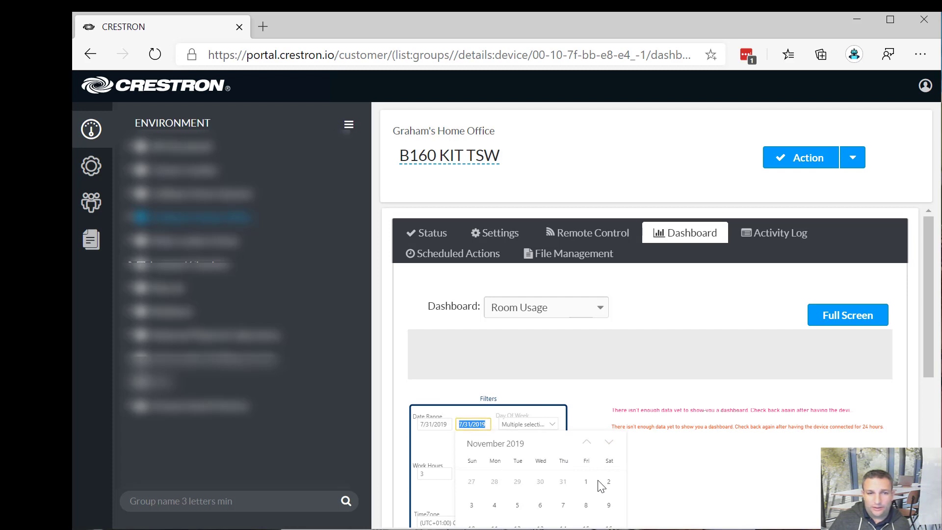
click(608, 443)
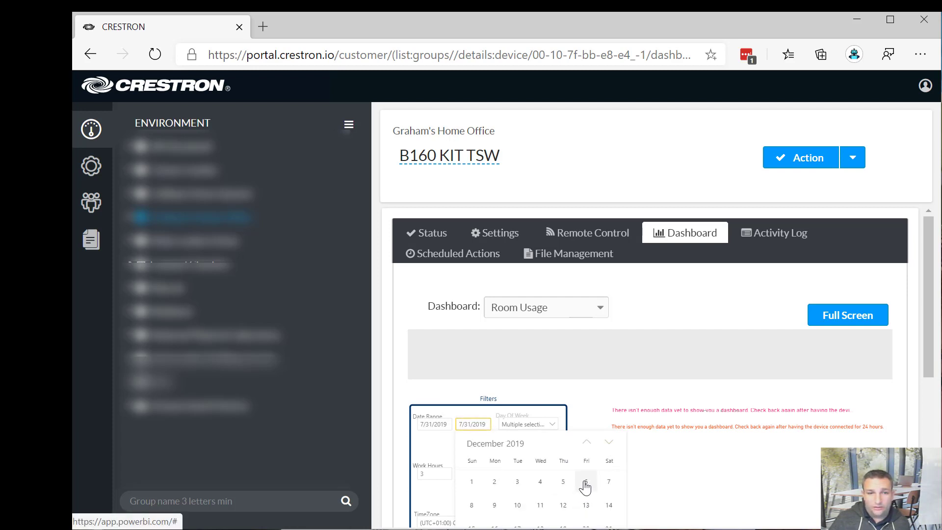
click(586, 483)
scroll(733, 404, down, 2)
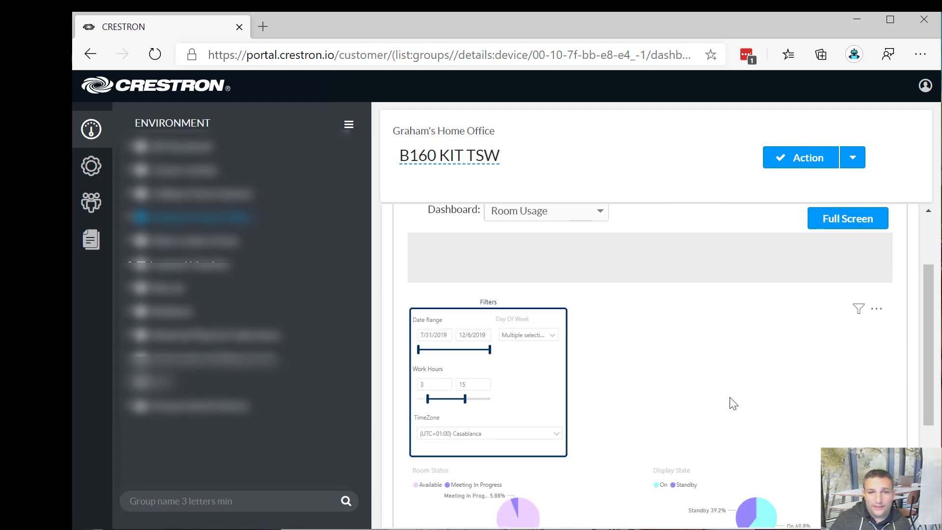
scroll(733, 404, down, 1)
Show the Room Status pie chart's data and list its individual records
right_click(519, 469)
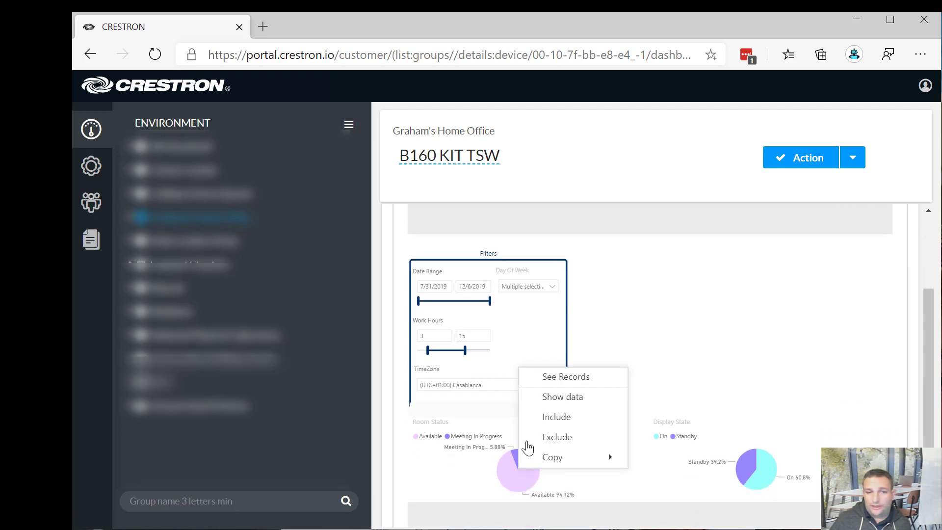
click(562, 397)
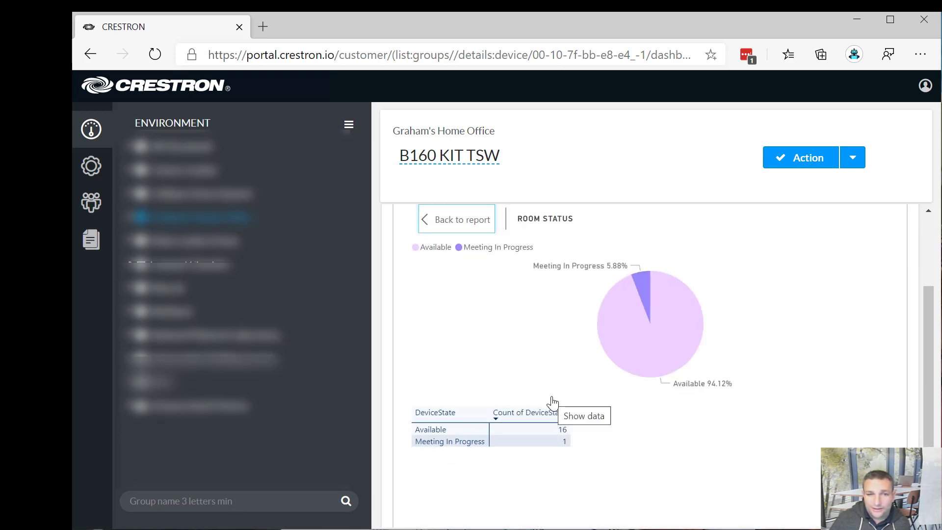
right_click(663, 325)
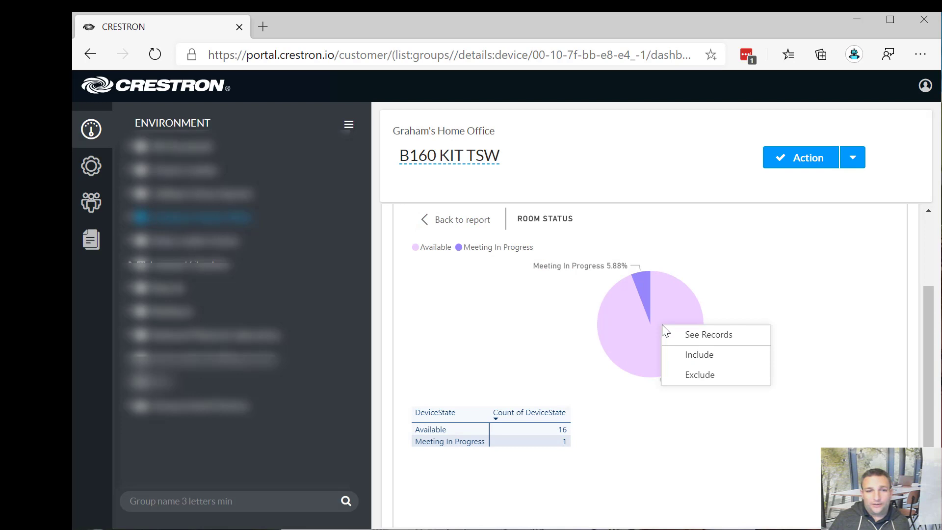
click(692, 339)
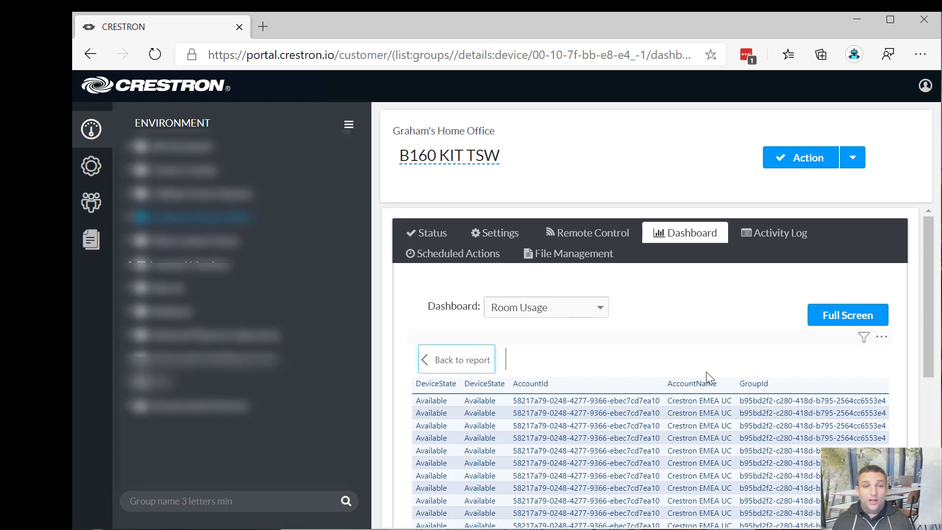
Peek at the records table's options and the device Action menu without running anything
click(882, 338)
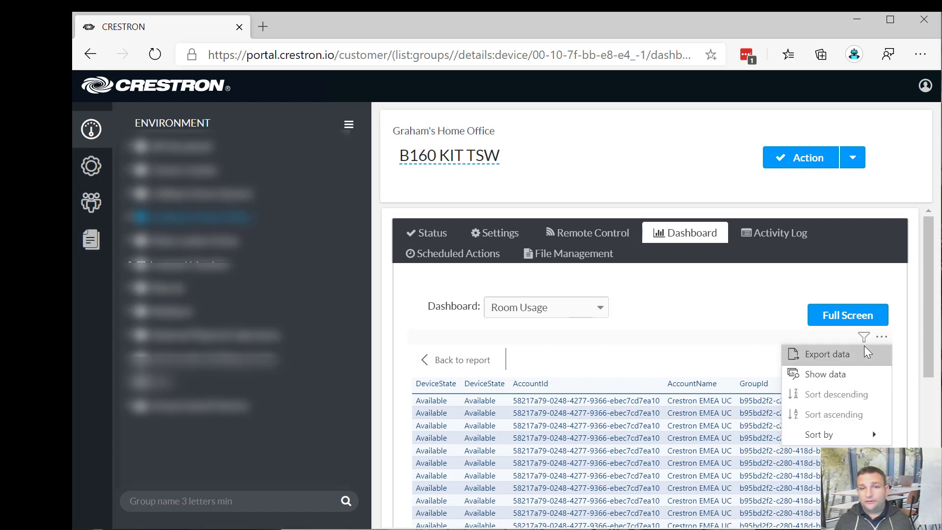
click(636, 353)
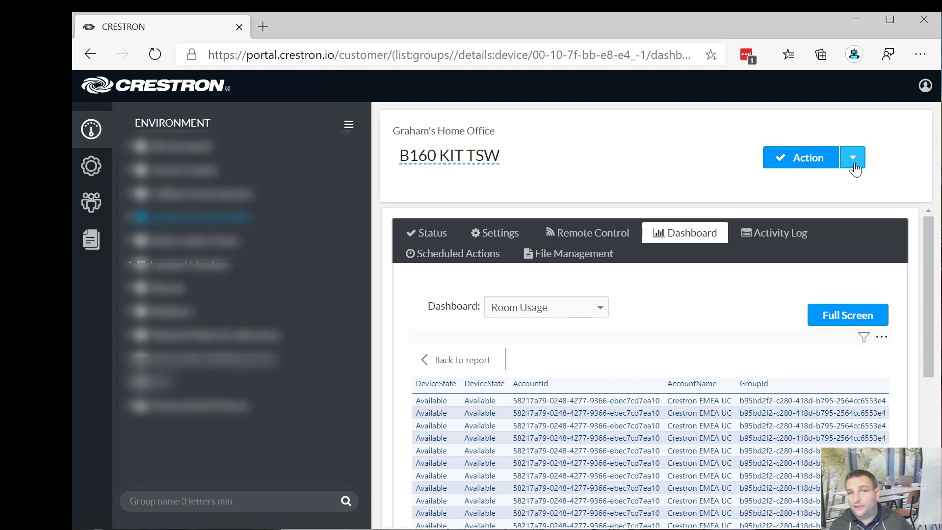
click(855, 159)
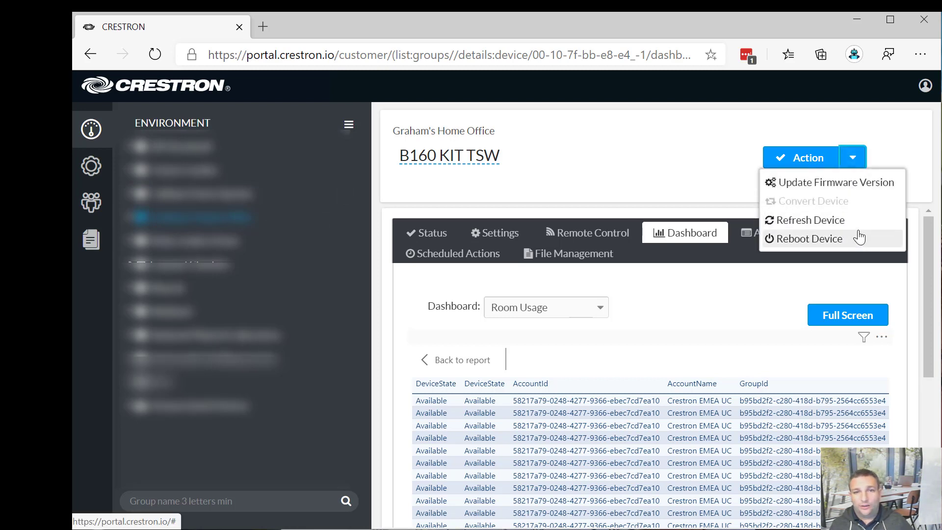
click(613, 191)
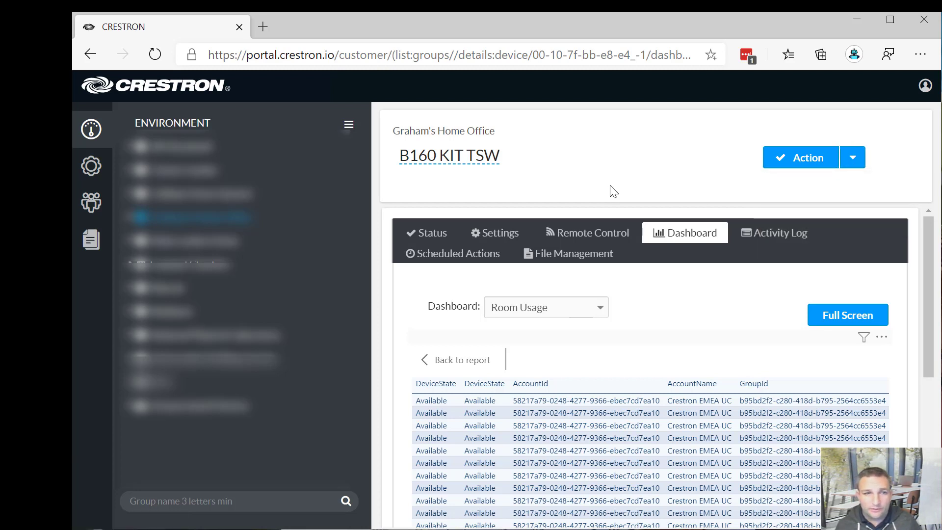
Open a user's profile from the Users list and view their Access and Alerts
click(90, 202)
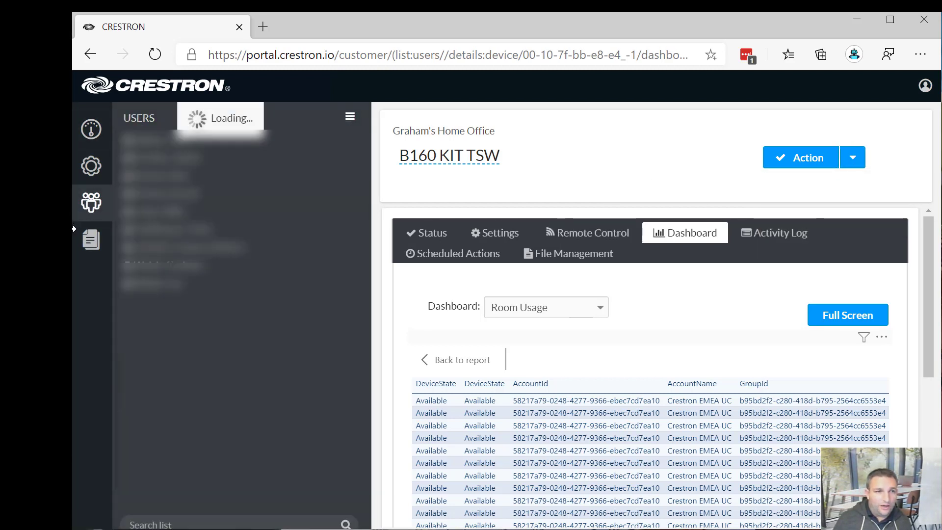
click(148, 284)
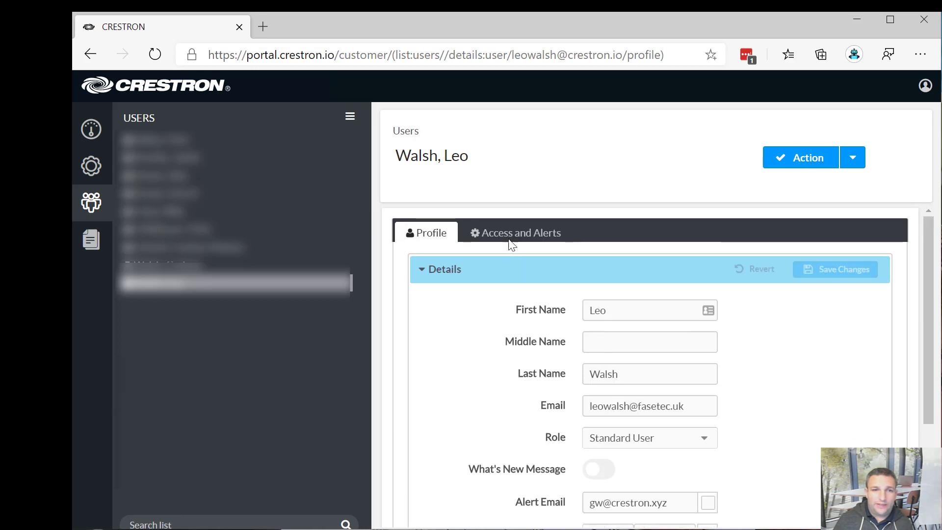
click(510, 236)
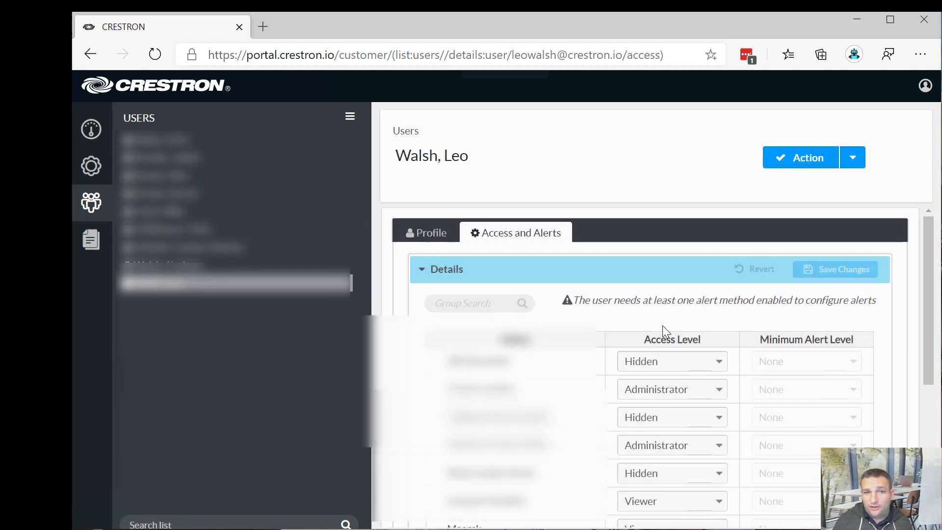
scroll(662, 326, down, 3)
scroll(667, 318, down, 2)
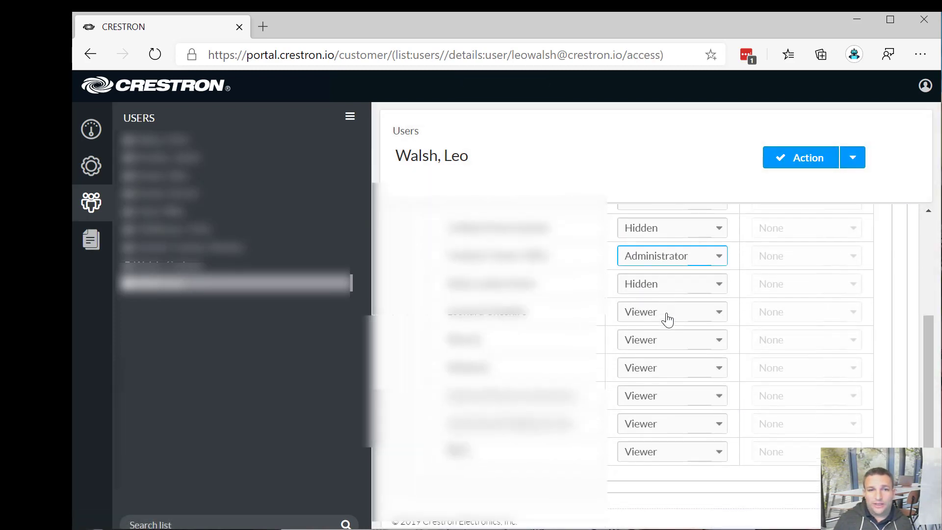
scroll(667, 318, down, 2)
Set the last group's access level to Tech, then change it to Hidden
click(663, 399)
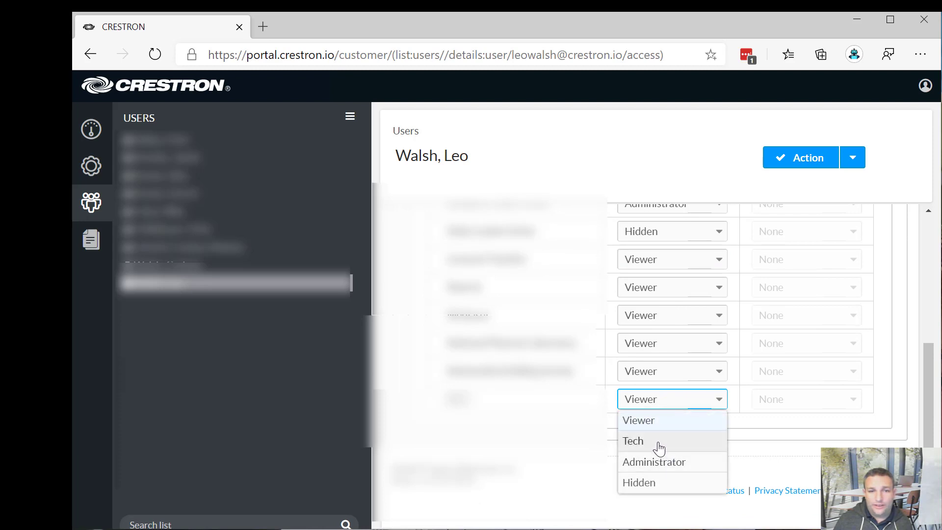
click(659, 442)
click(570, 427)
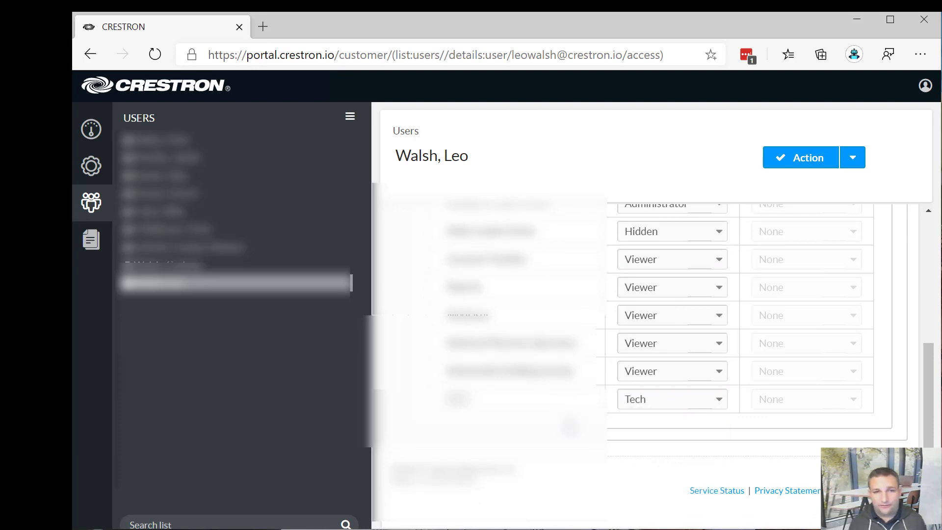
click(642, 399)
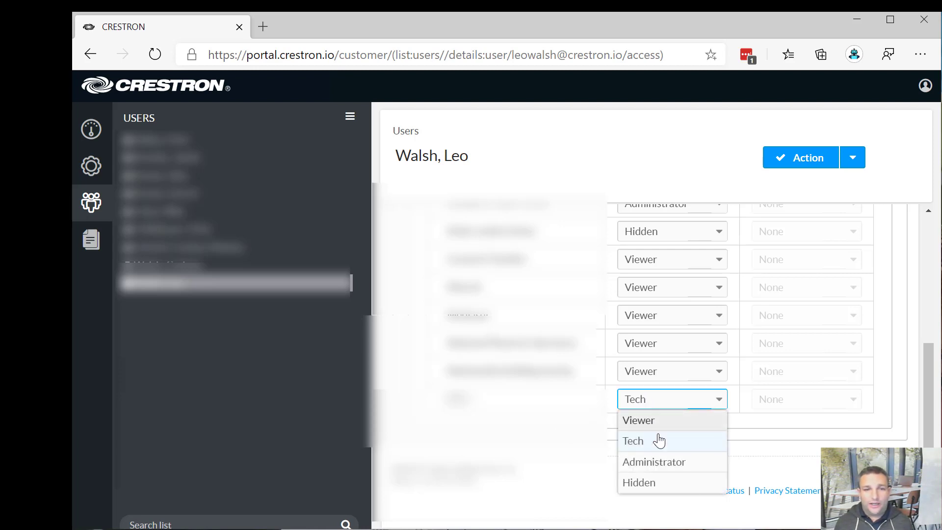
click(644, 484)
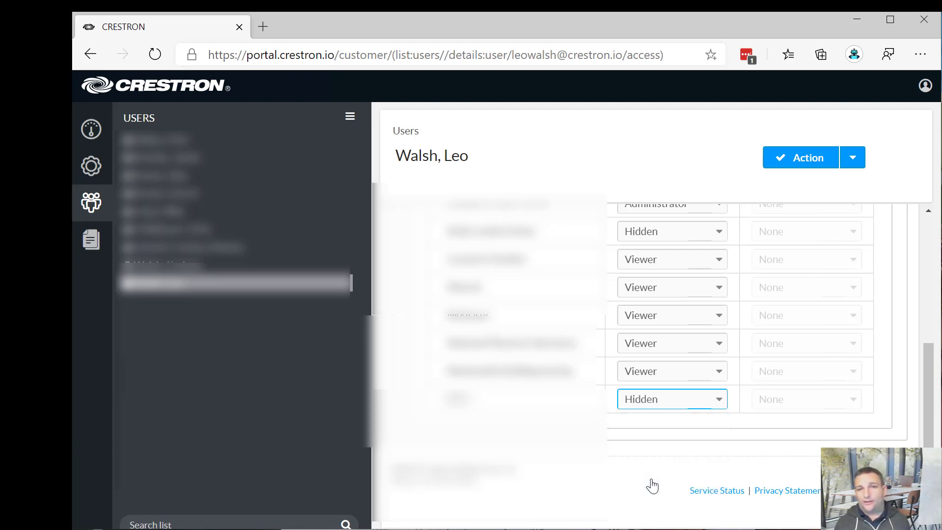
scroll(529, 346, up, 1)
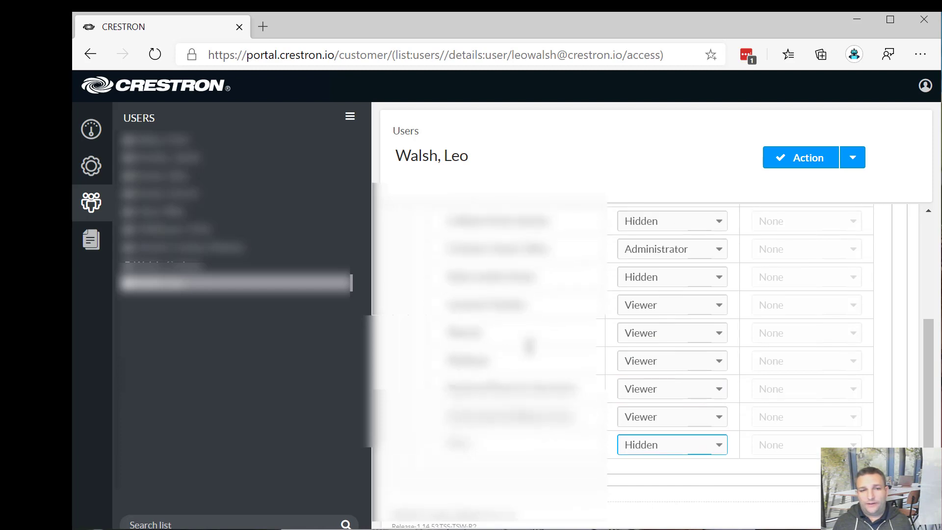
scroll(529, 347, up, 3)
scroll(542, 352, up, 2)
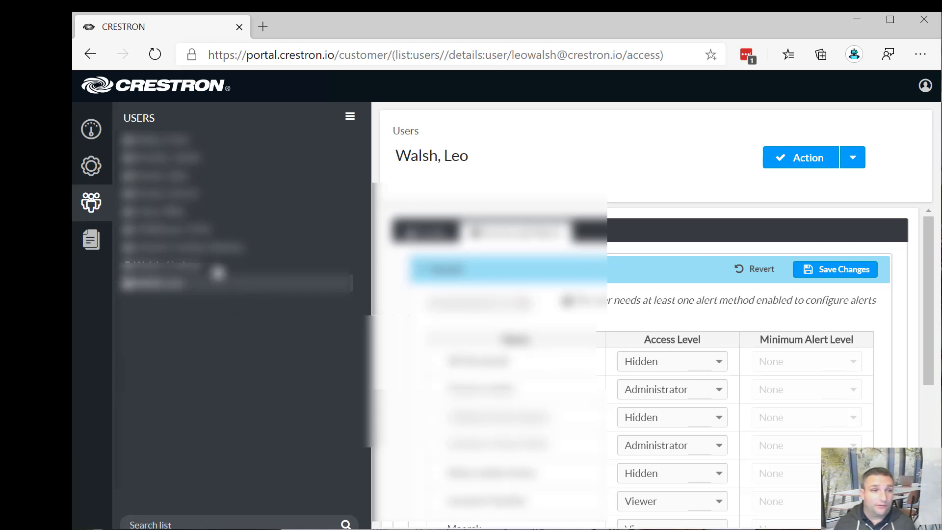
Open File Library Manage Files, discarding unsaved access changes, and select the AM-200 file
click(90, 240)
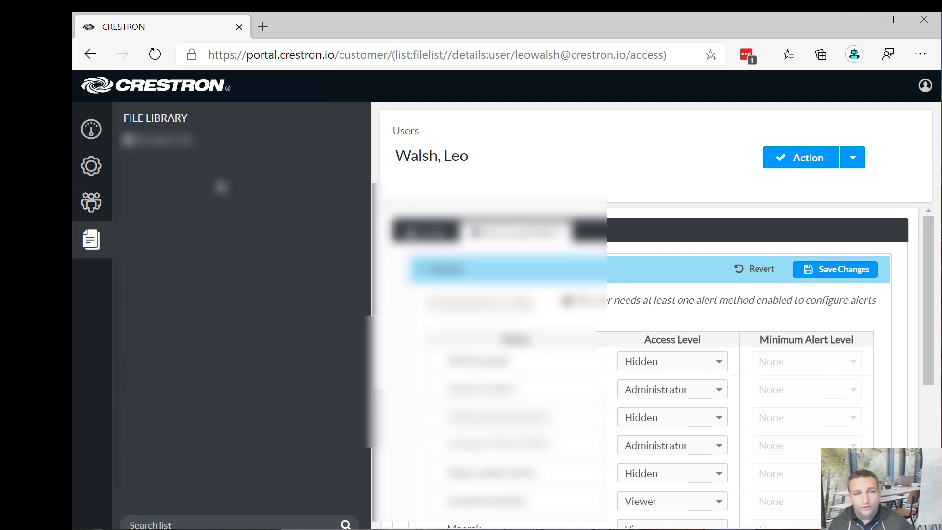
click(164, 139)
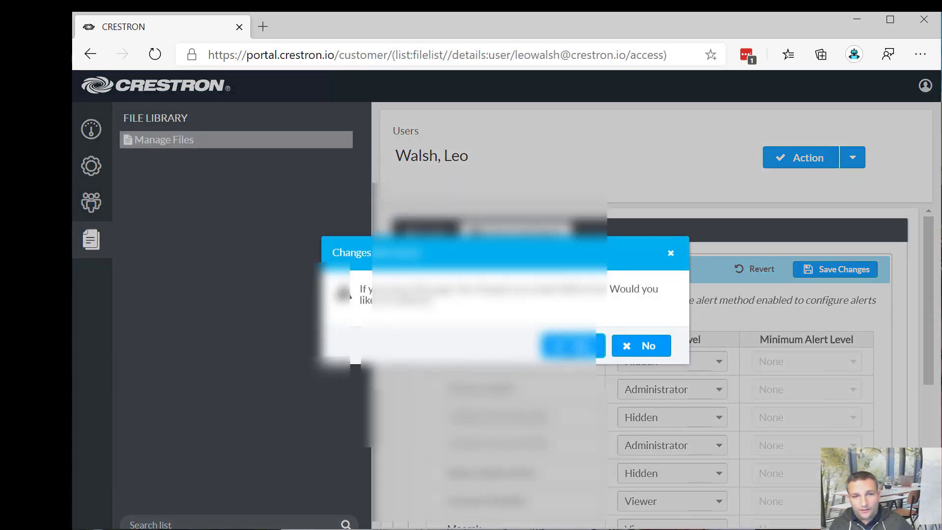
click(570, 346)
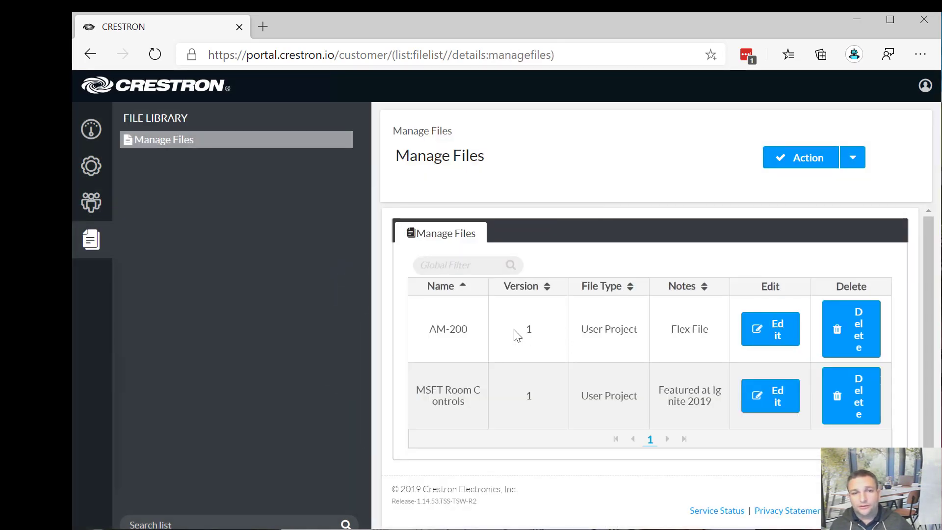
double_click(448, 329)
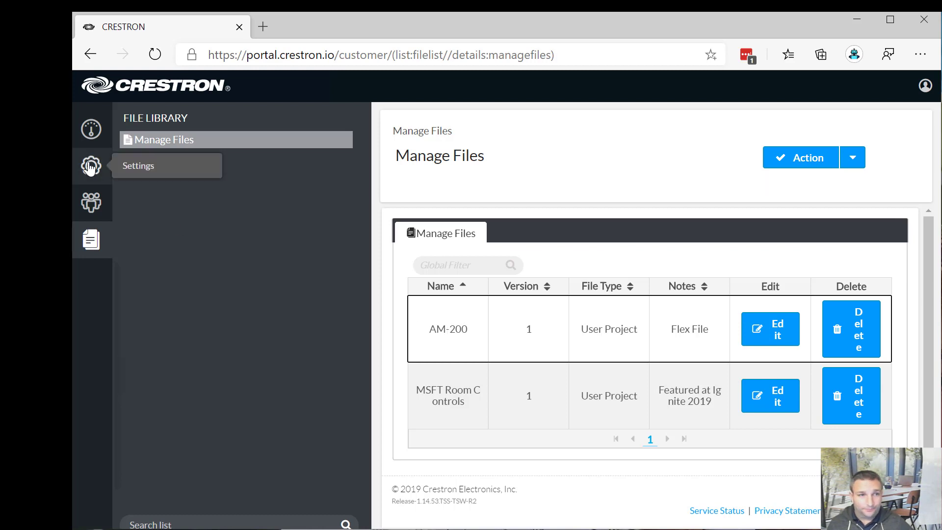
Open the Alerts settings page and start adding a new alert
click(92, 167)
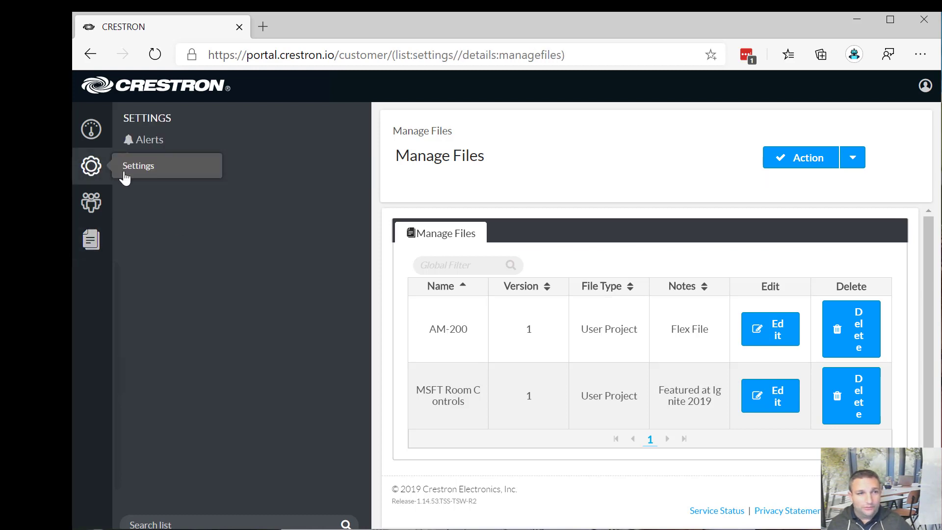
click(225, 140)
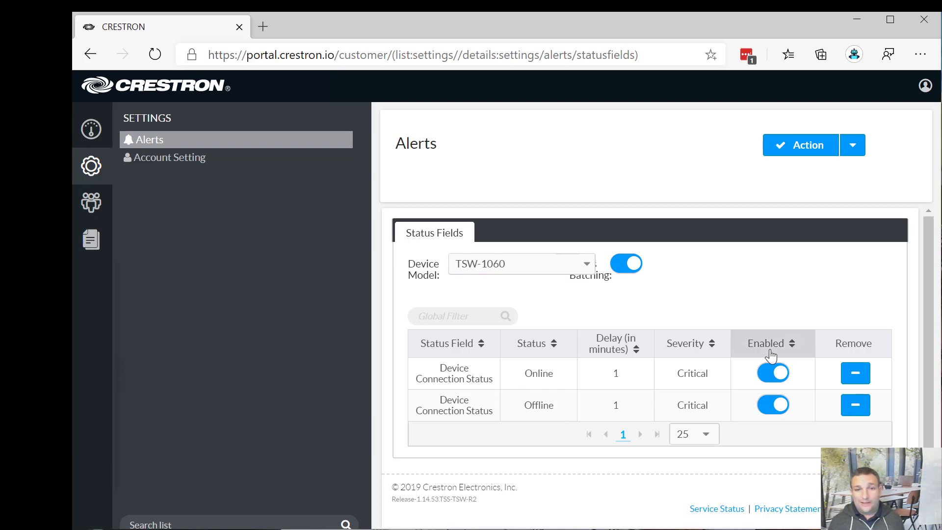
click(852, 145)
click(799, 169)
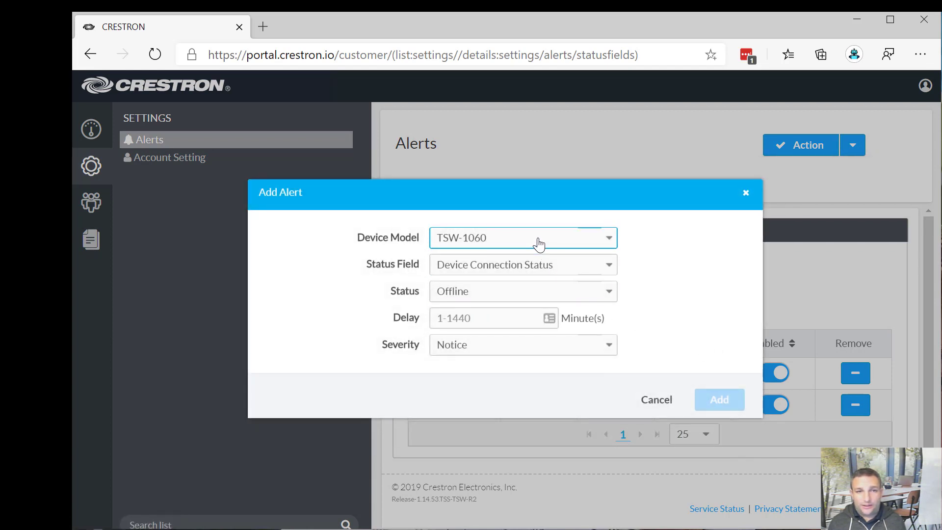
Choose MERCURY as the device model, browse Status Field options, then cancel the alert
click(539, 239)
text(merc)
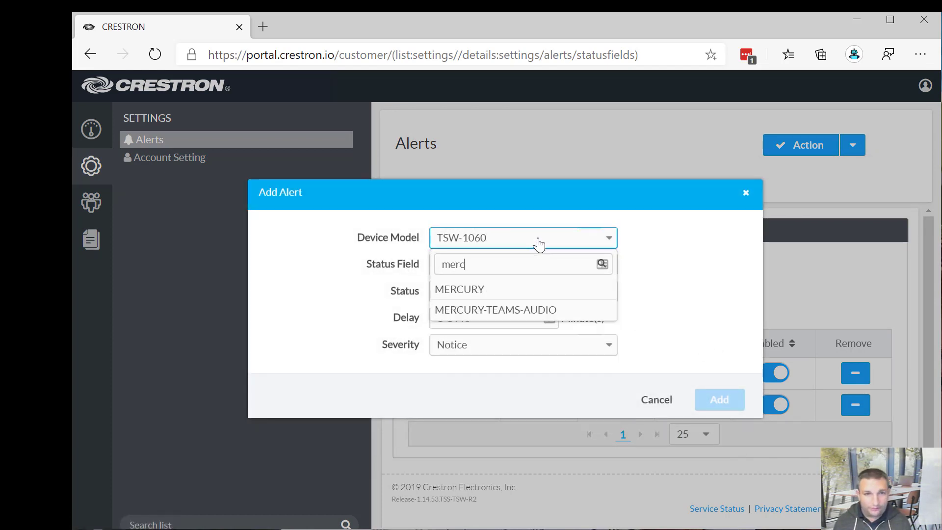
click(505, 295)
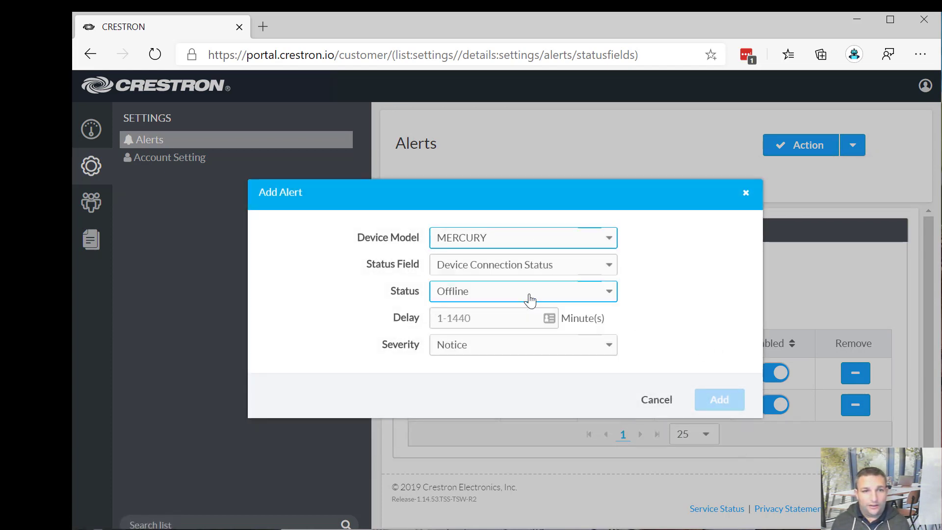
click(562, 266)
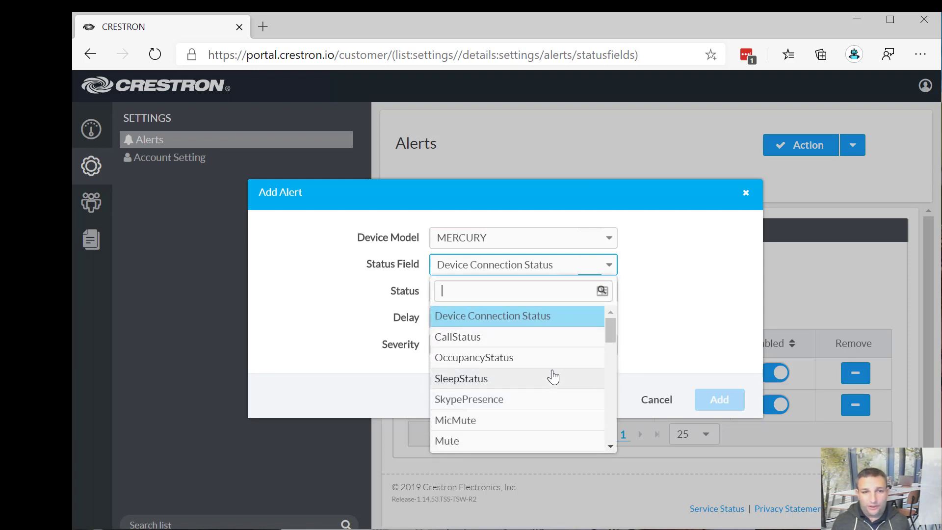
scroll(561, 394, down, 1)
scroll(564, 395, down, 1)
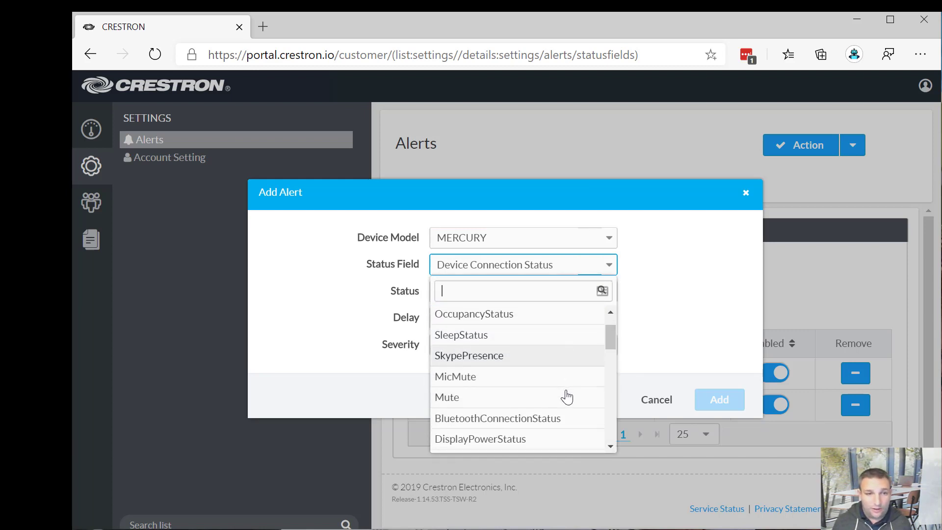
scroll(568, 393, down, 2)
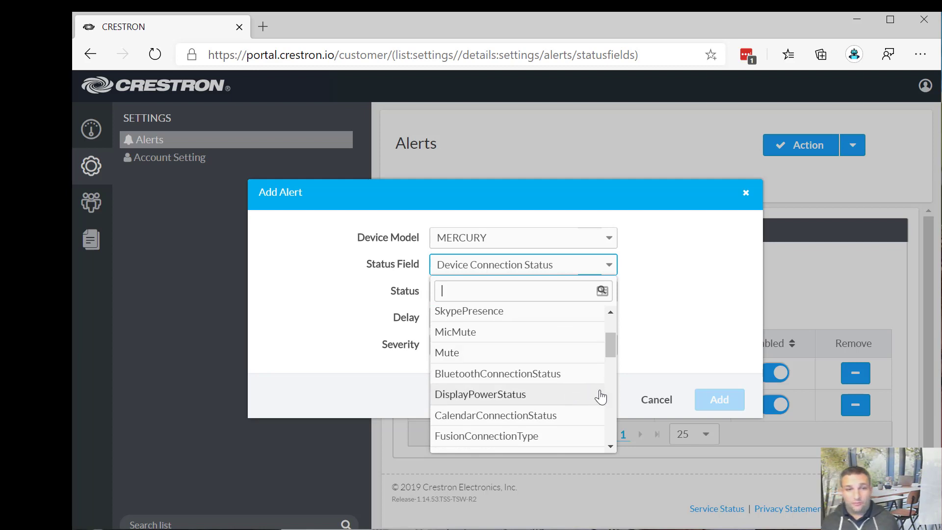
scroll(588, 391, down, 2)
scroll(591, 392, down, 2)
scroll(567, 397, down, 2)
scroll(549, 390, down, 2)
scroll(546, 377, down, 2)
scroll(543, 378, down, 1)
click(683, 364)
click(656, 399)
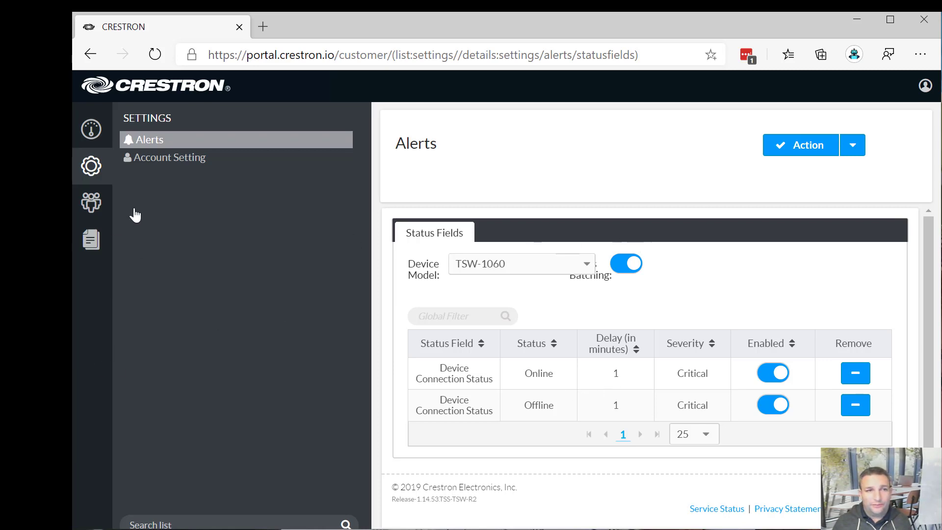
View Account Settings, then reopen the home office group's device status table
click(170, 158)
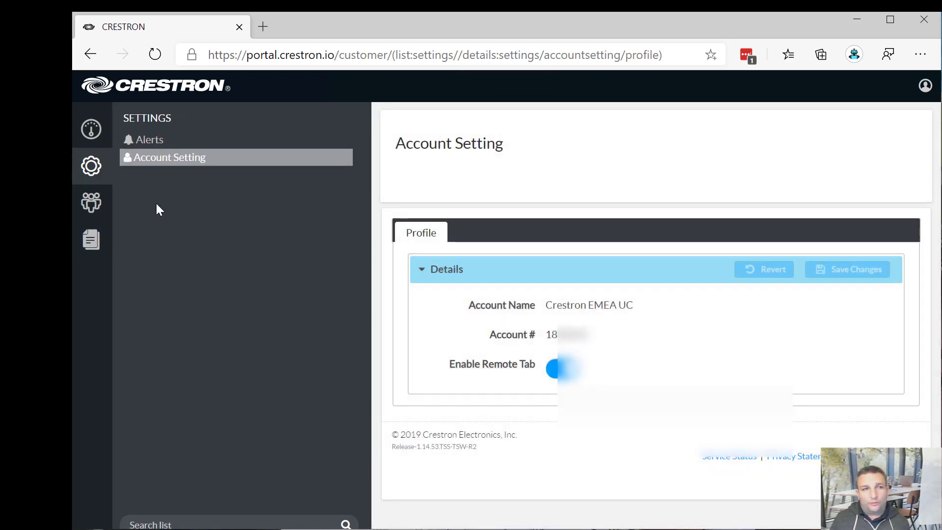
click(92, 129)
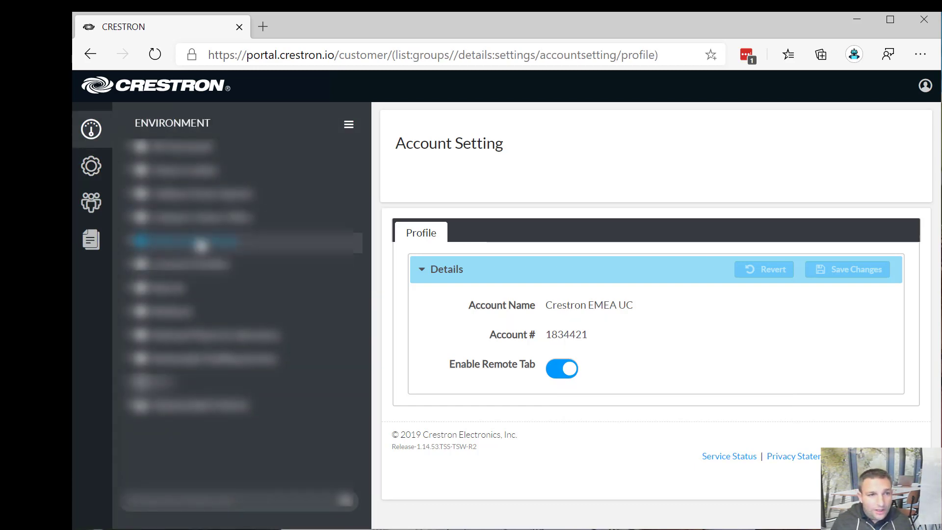
click(205, 218)
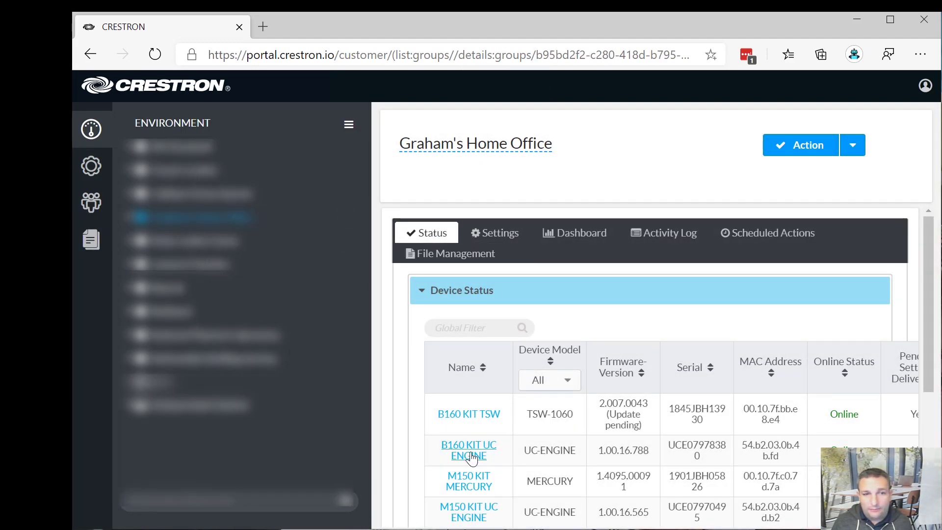
Open the B160 KIT UC ENGINE device and review its Applications and CCS-CAM-USB-F-400 camera details
click(469, 450)
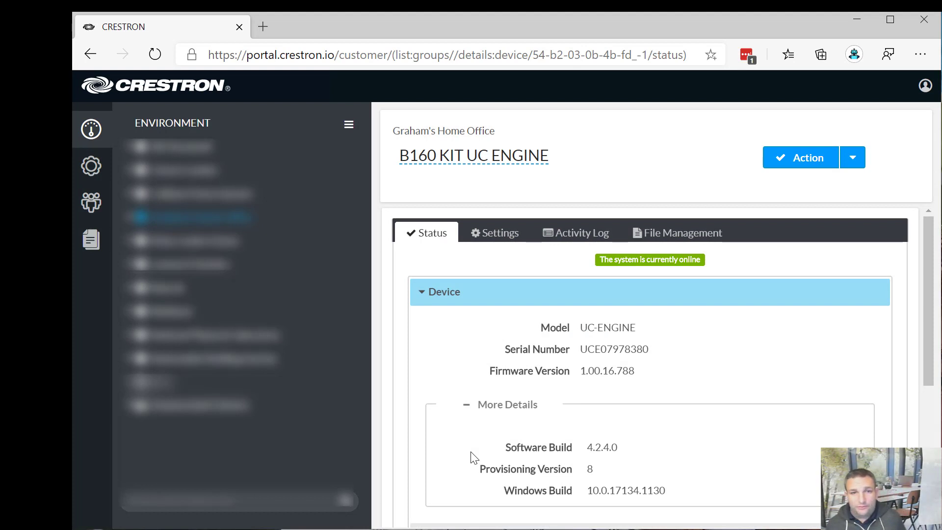
scroll(592, 449, down, 2)
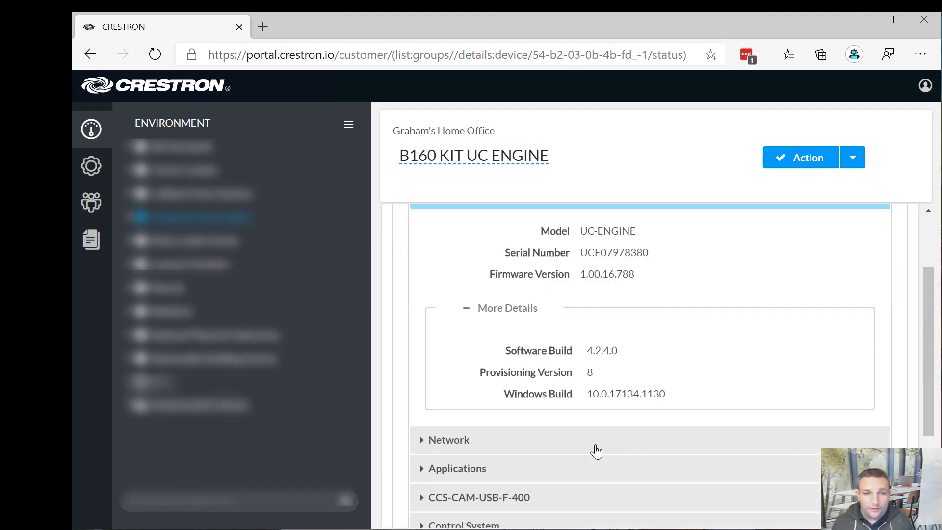
scroll(592, 449, down, 2)
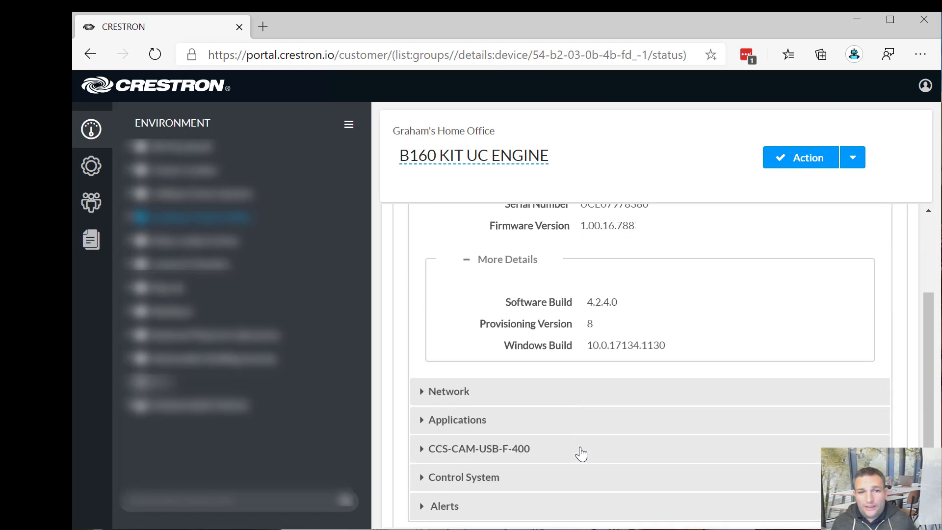
click(498, 424)
click(516, 359)
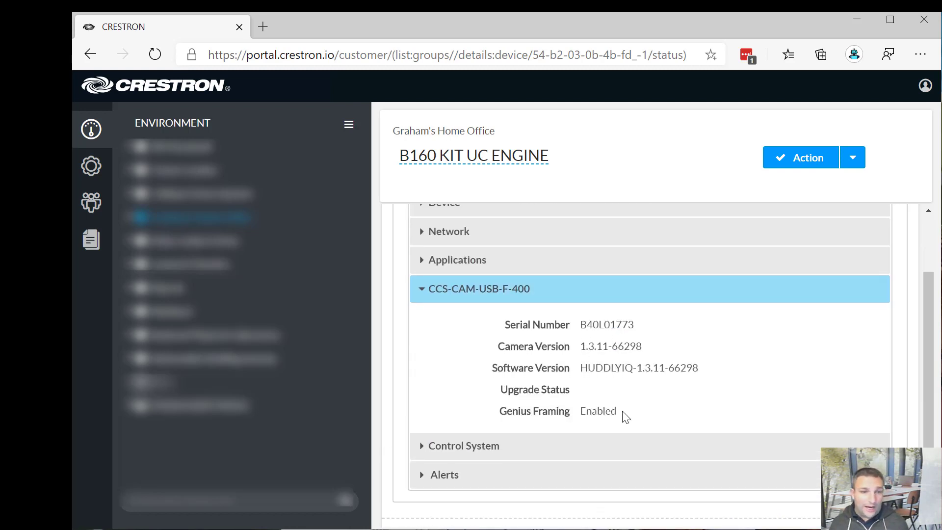
scroll(621, 415, up, 3)
click(495, 233)
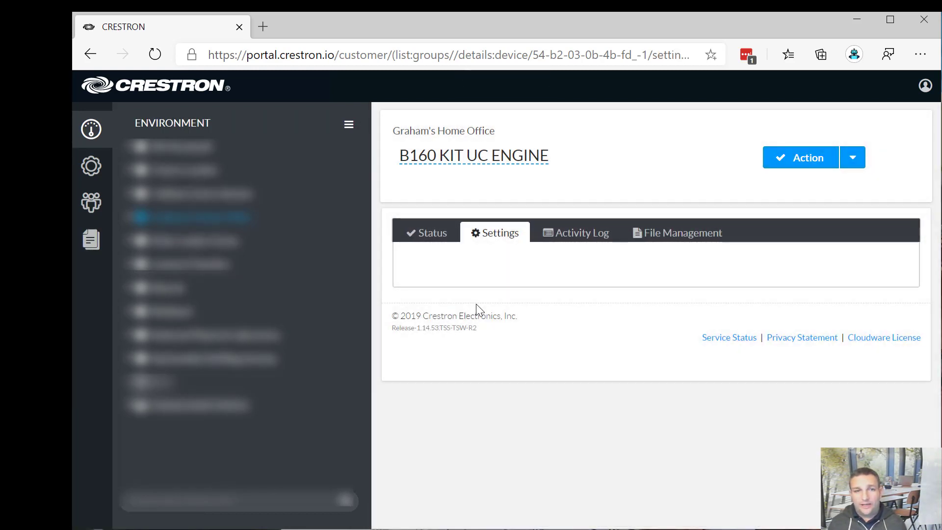
scroll(499, 285, down, 3)
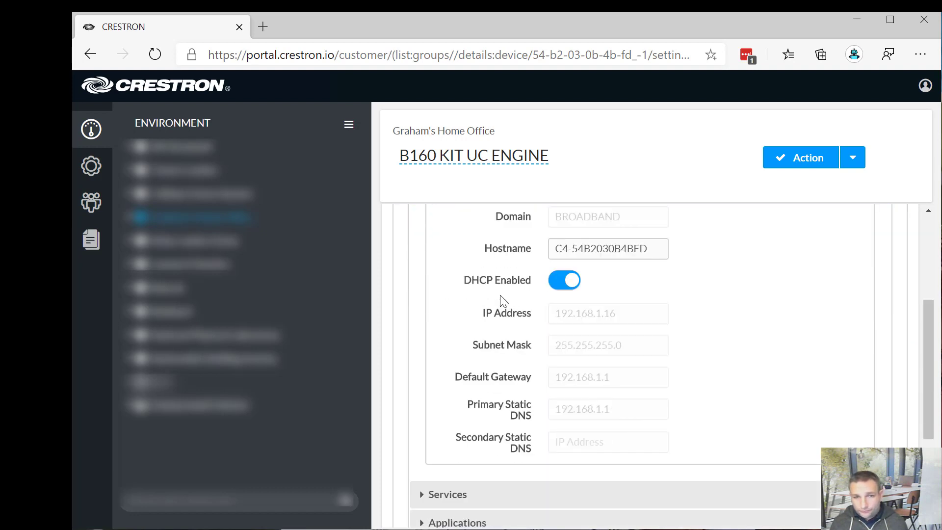
scroll(504, 300, down, 3)
Review the Application Mode options, leaving the mode at Teams Video
click(471, 350)
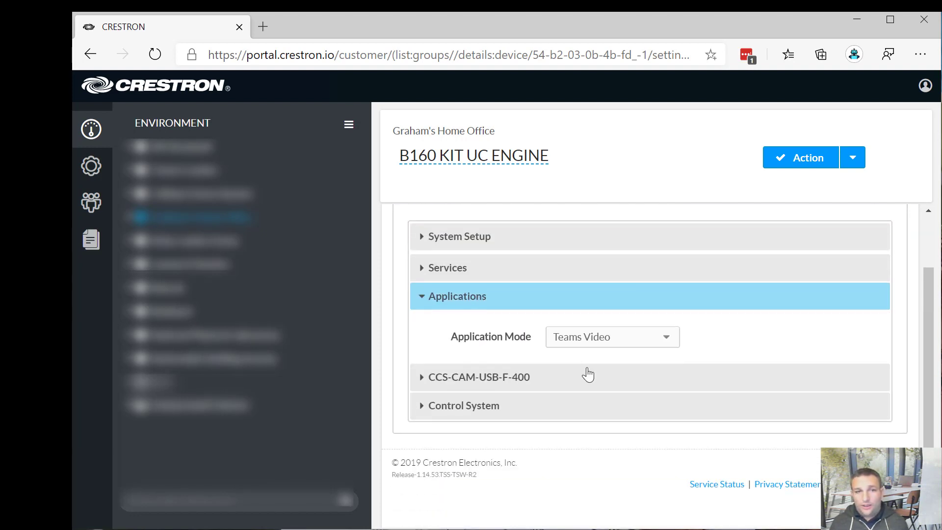
click(604, 337)
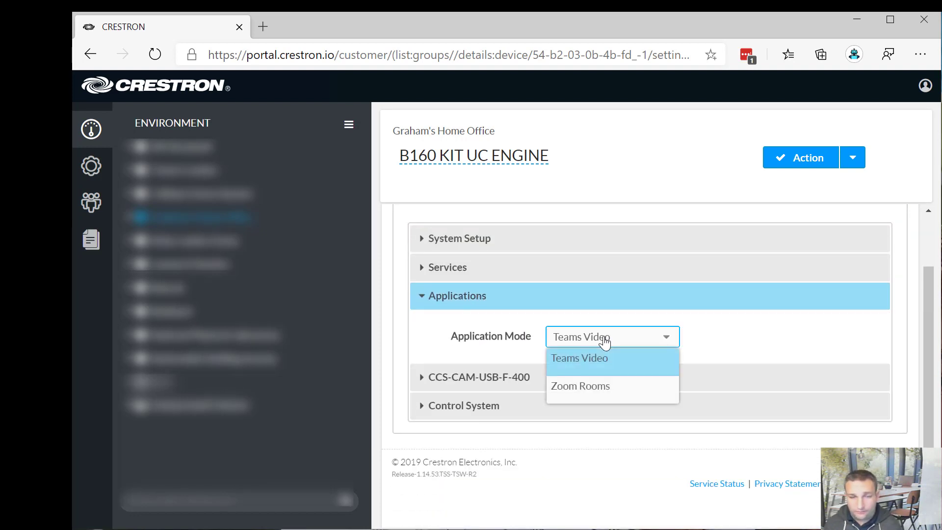
click(717, 305)
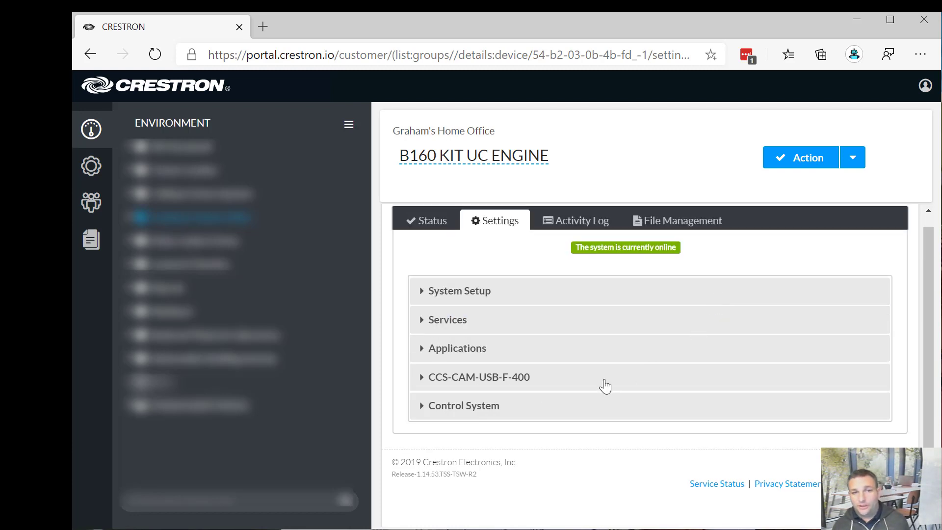
Check Genius Framing is on, view Control System settings, and show the device Action menu
click(605, 377)
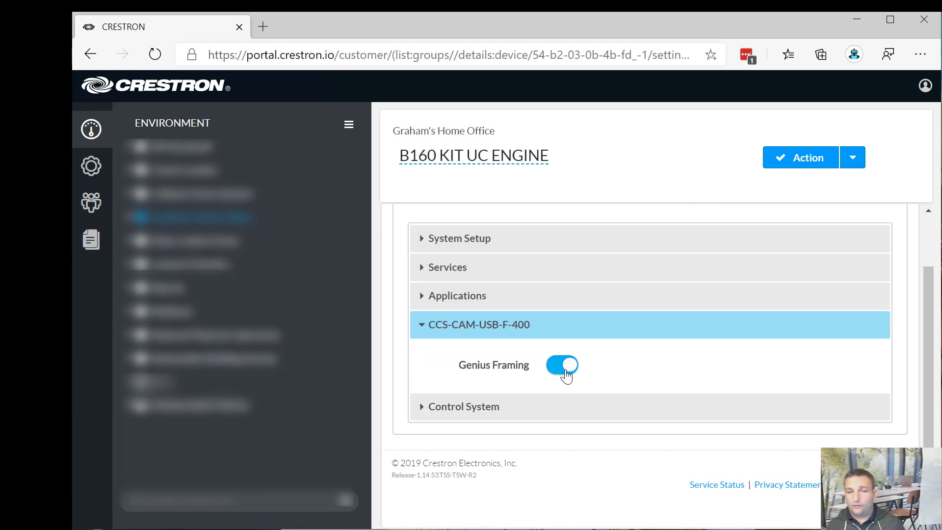
click(509, 406)
scroll(708, 365, up, 2)
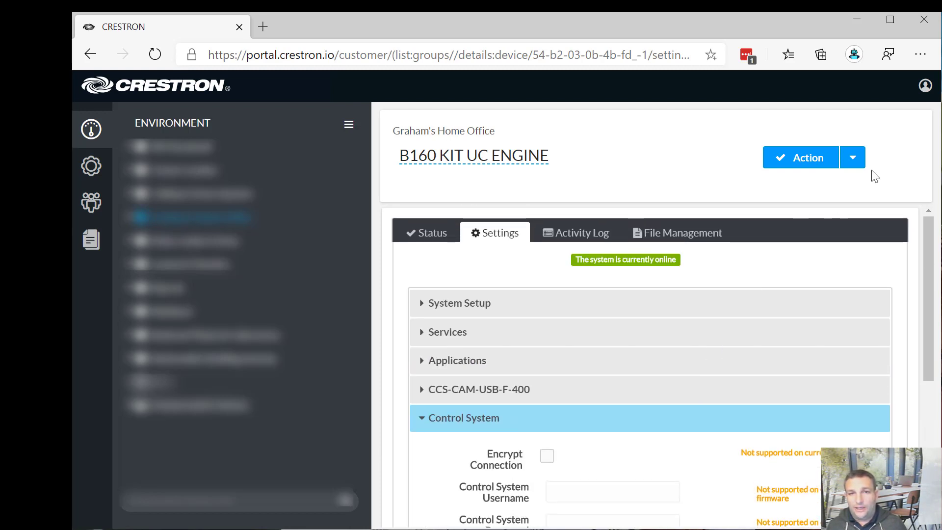
click(853, 158)
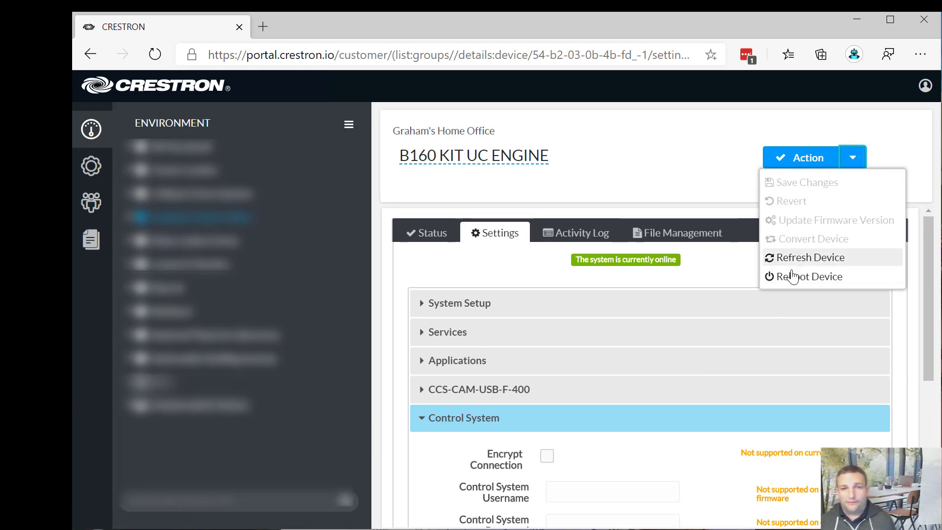
Check the activity log, then find Teams_Room_UCE_rev1.vtz under File Management's User Project
click(574, 236)
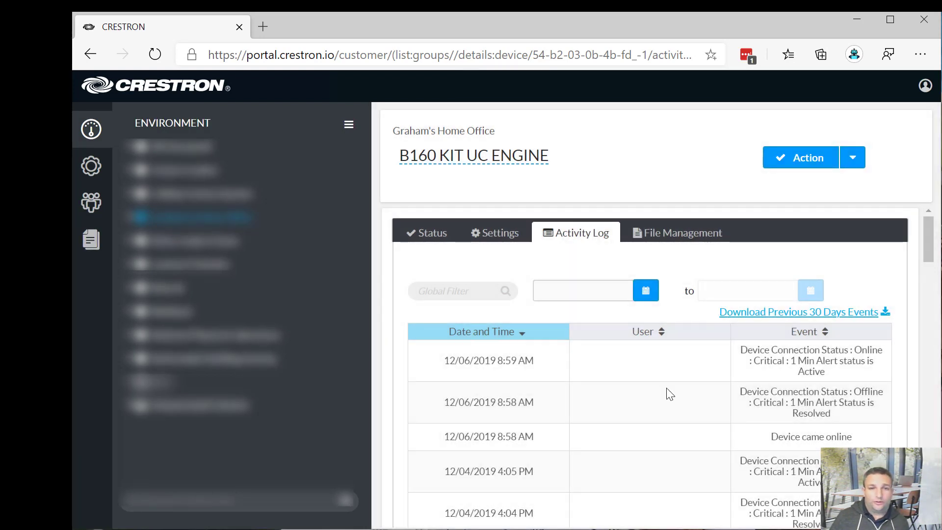
scroll(668, 394, down, 3)
scroll(668, 394, up, 3)
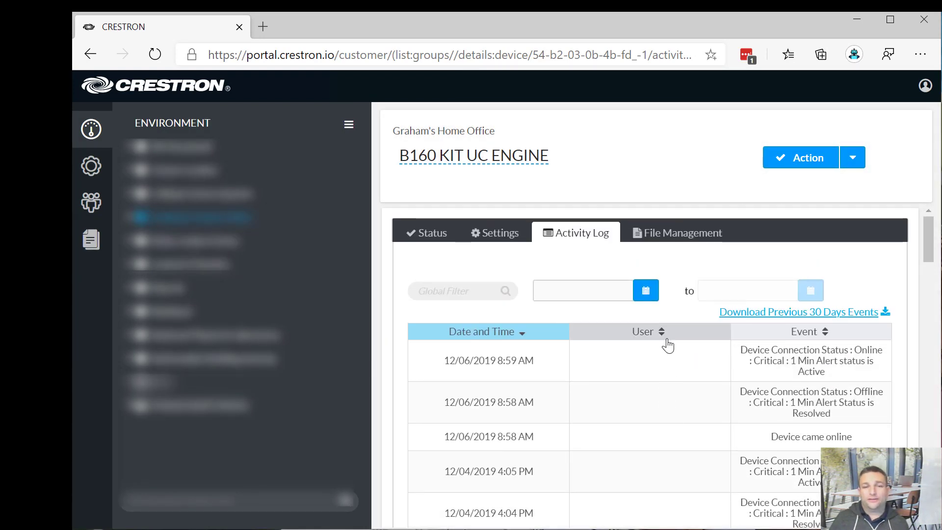
click(673, 233)
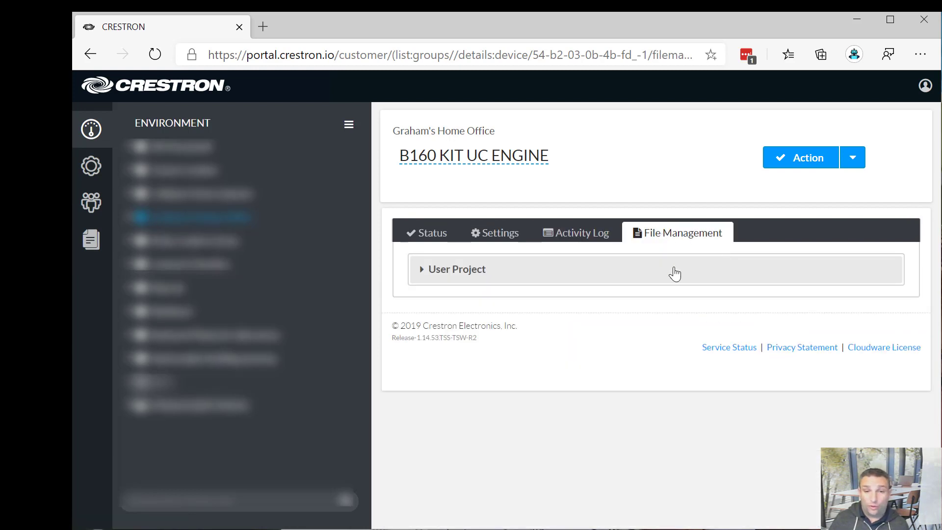
click(485, 272)
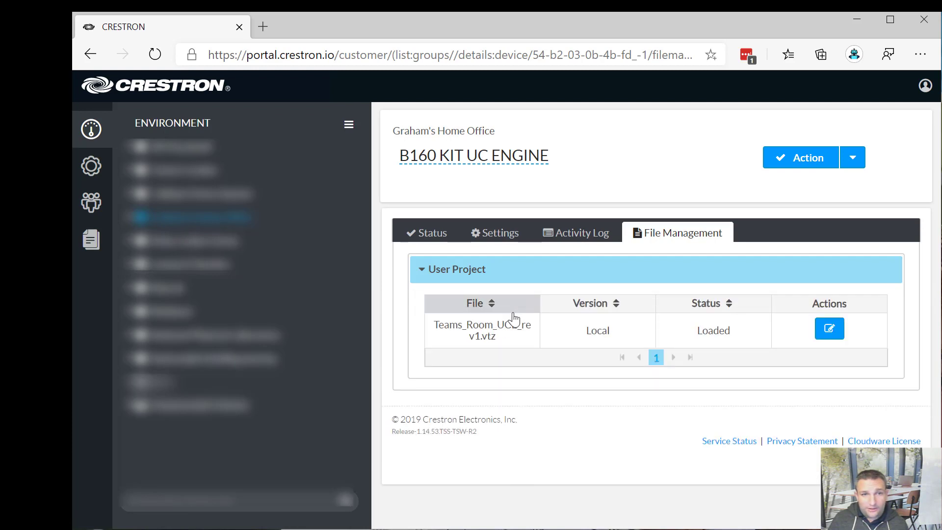